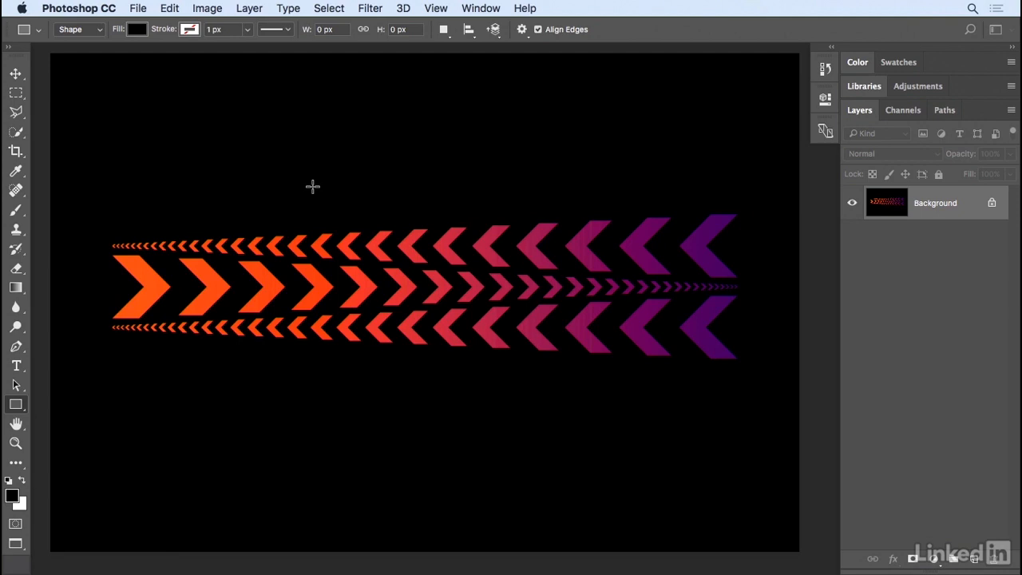
- Create a new document from the Photo preset Default Photoshop Size, 7 x 5 in at 300 ppi
{"action": "left_click", "coordinate": [137, 8]}
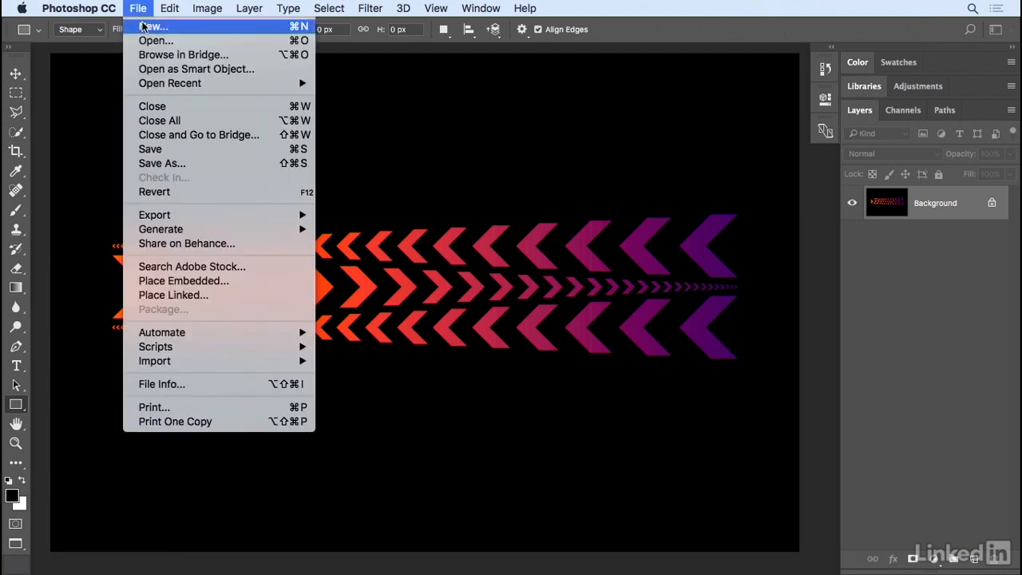
{"action": "left_click", "coordinate": [142, 26]}
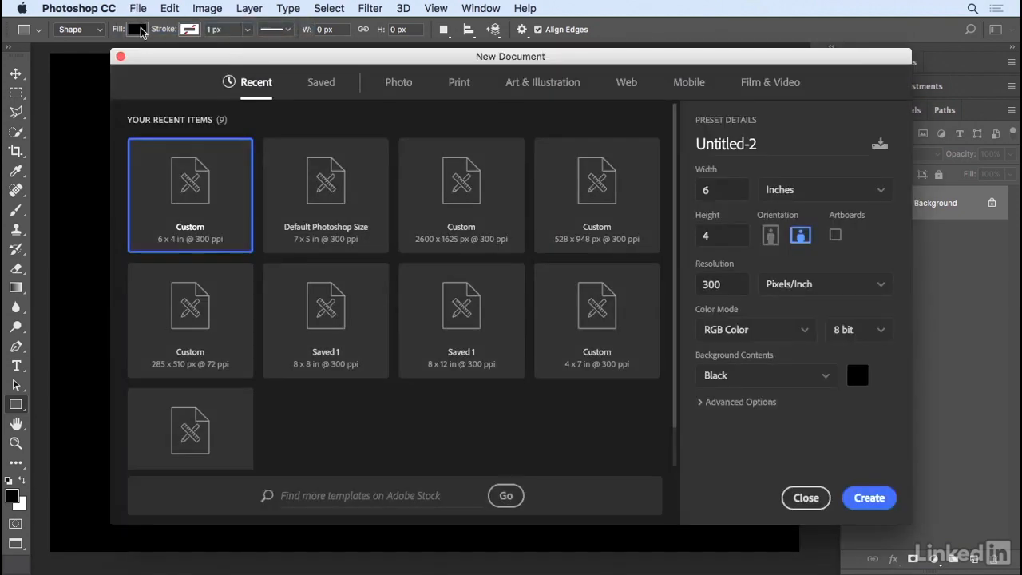
{"action": "left_click", "coordinate": [399, 84]}
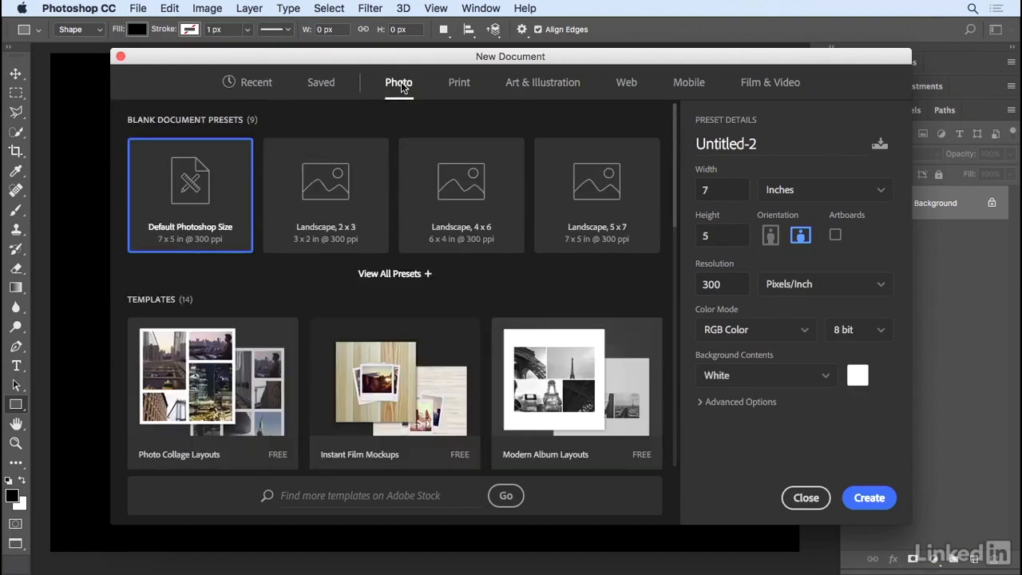
{"action": "double_click", "coordinate": [211, 194]}
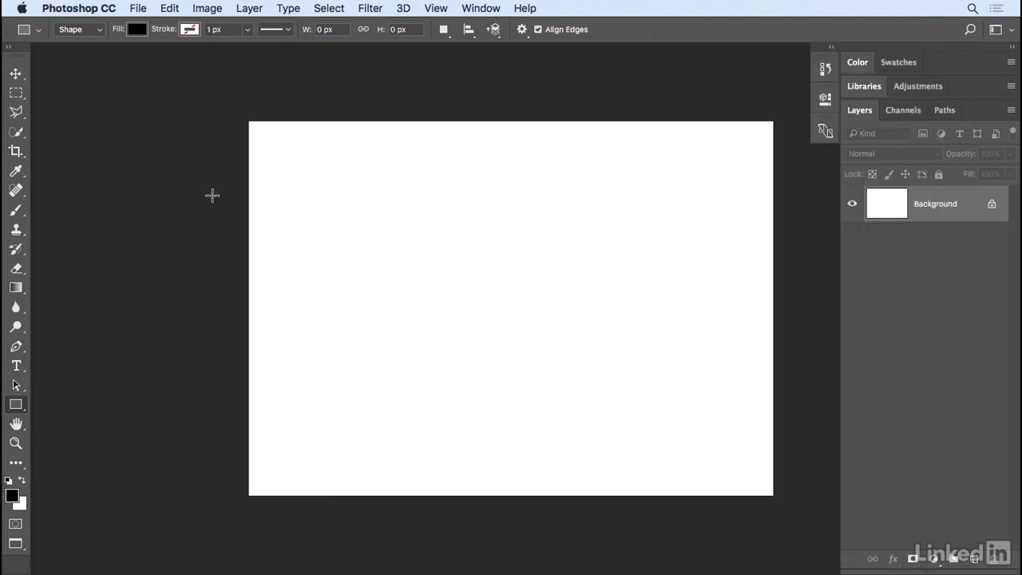
- Activate the Custom Shape tool and replace its current shapes with the All shape set
{"action": "left_click", "coordinate": [16, 404]}
{"action": "left_click", "coordinate": [87, 473]}
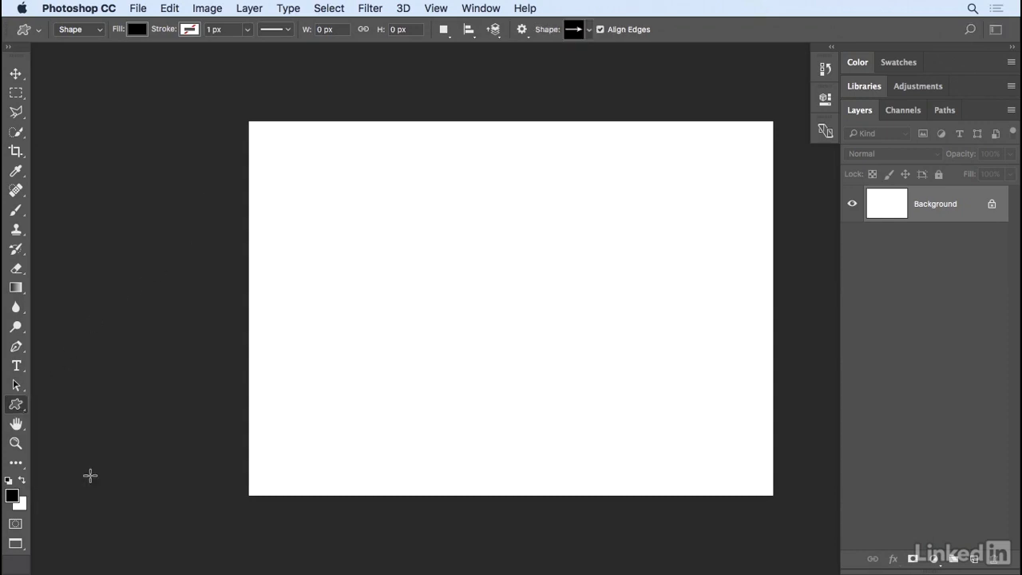
{"action": "left_click", "coordinate": [588, 29]}
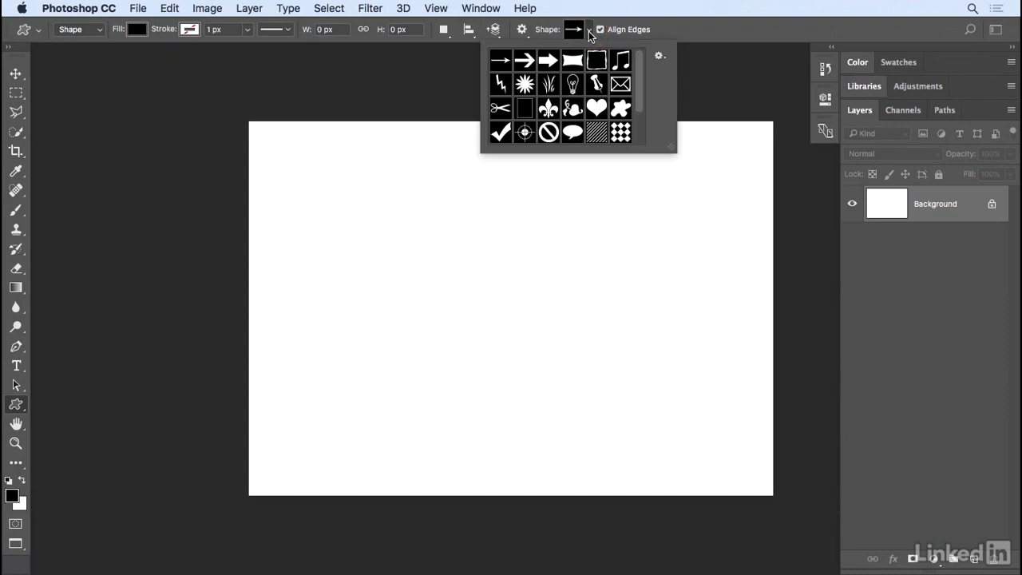
{"action": "left_click", "coordinate": [659, 56]}
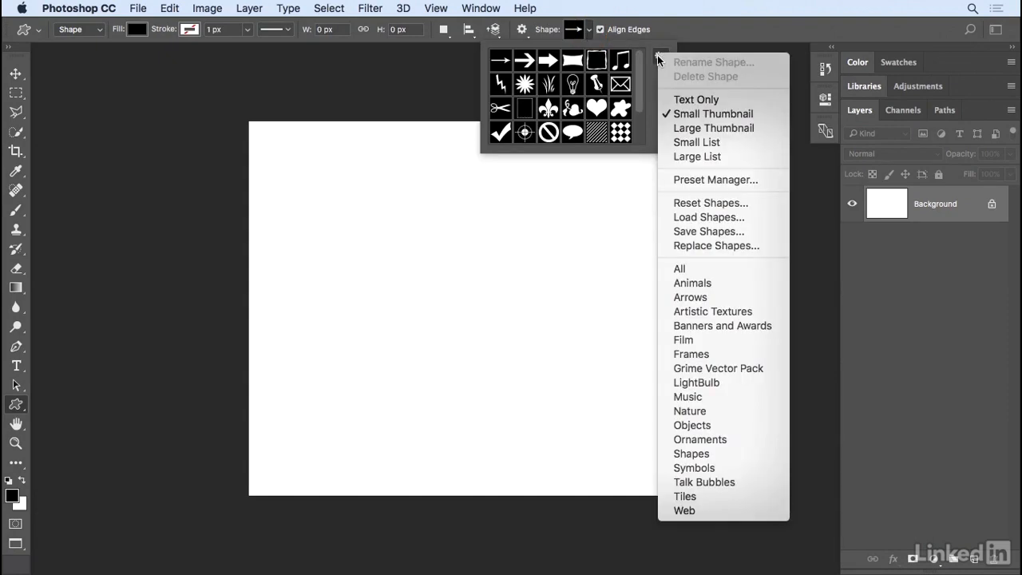
{"action": "left_click", "coordinate": [719, 269]}
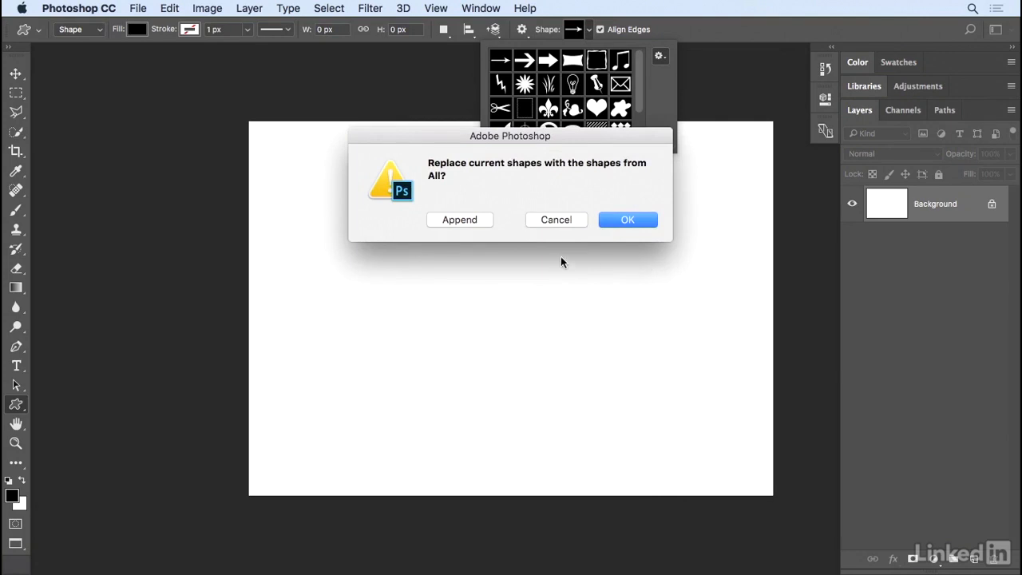
{"action": "left_click", "coordinate": [617, 219]}
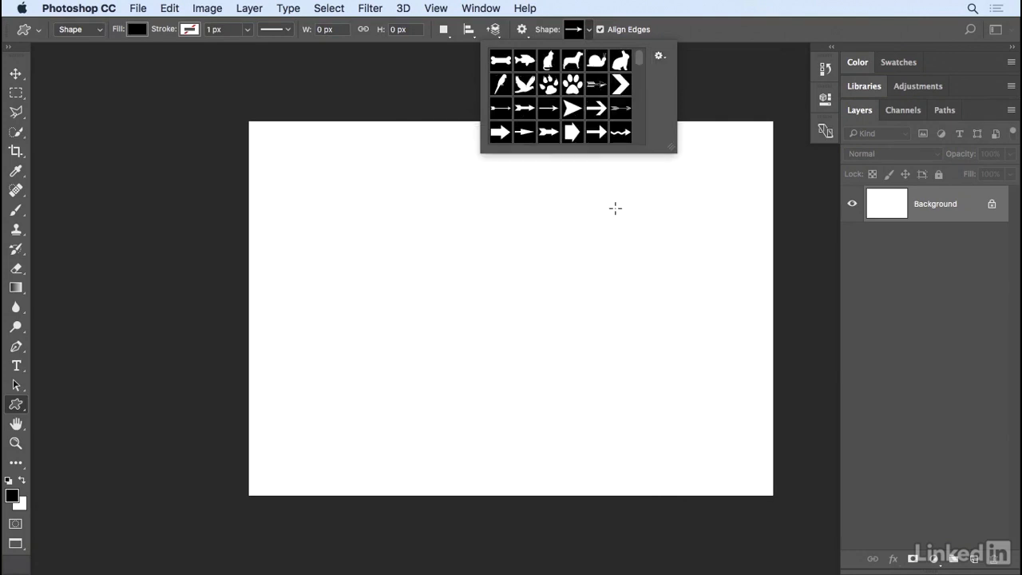
- Choose the solid chevron arrow shape and set the Custom Shape tool to draw in Pixels mode
{"action": "left_click", "coordinate": [621, 86]}
{"action": "left_click", "coordinate": [94, 32]}
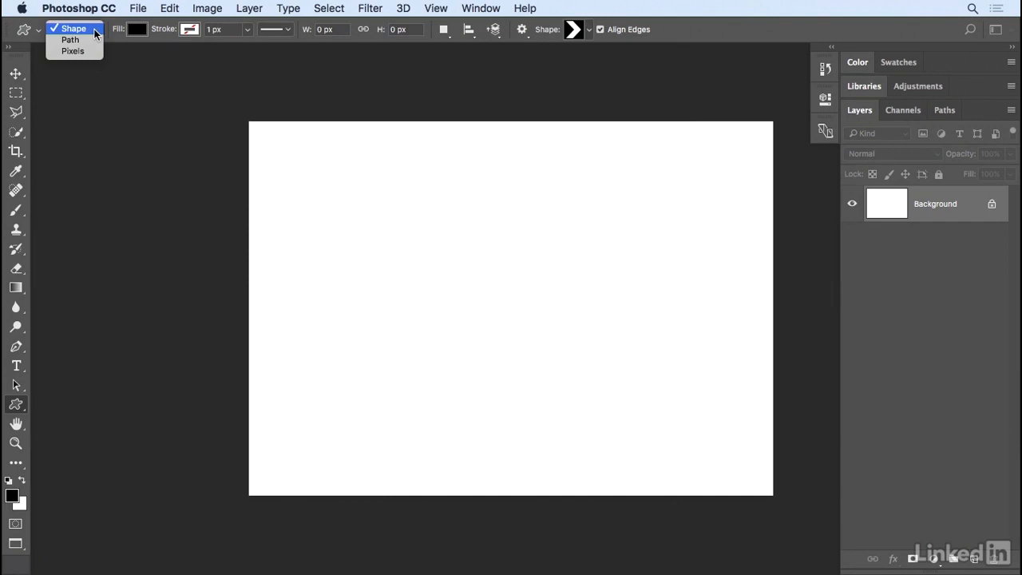
{"action": "left_click", "coordinate": [88, 50]}
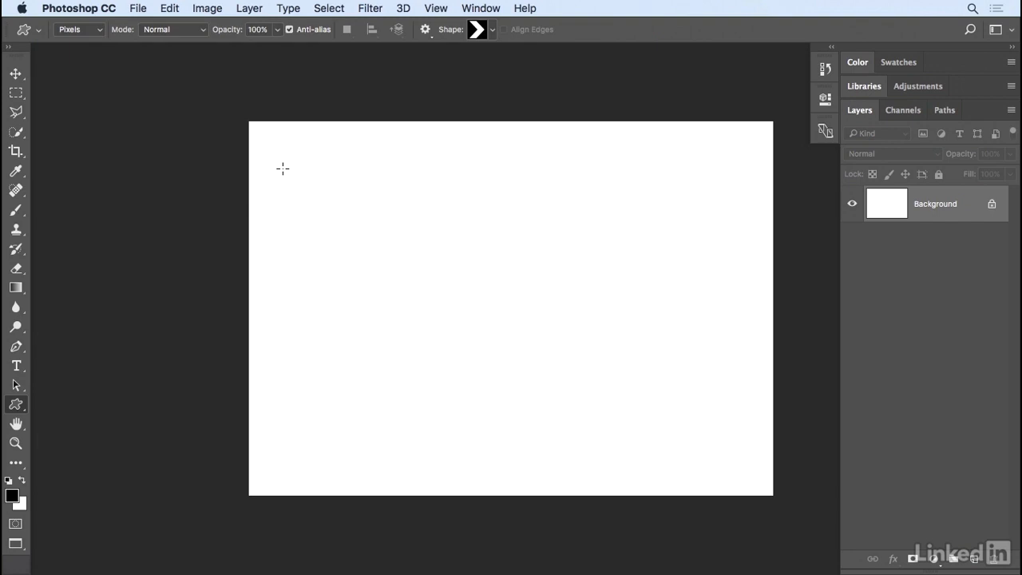
- Add a new layer with the Background hidden and create a black 200 by 200 px chevron on it
{"action": "left_click", "coordinate": [974, 558]}
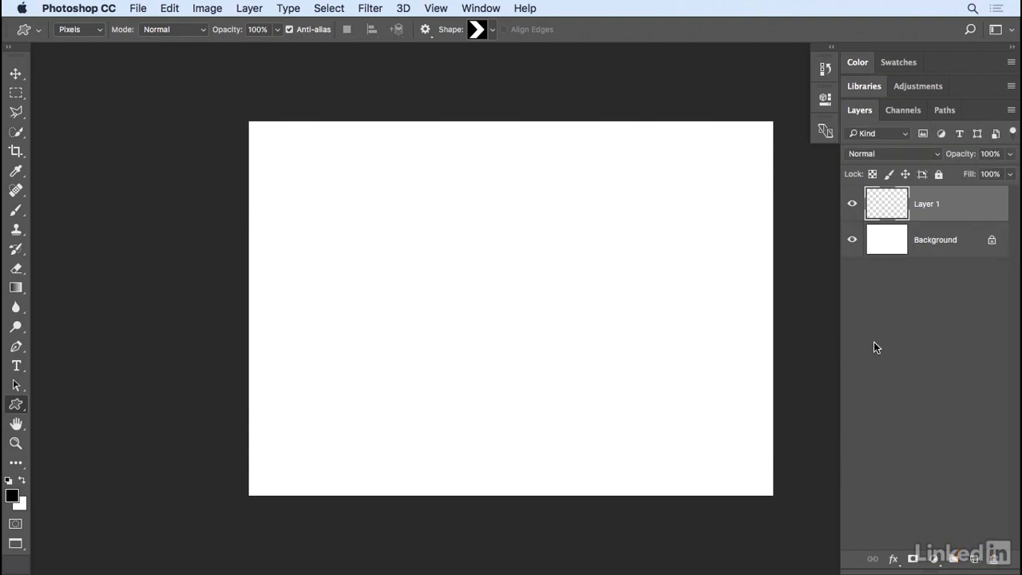
{"action": "left_click", "coordinate": [852, 239]}
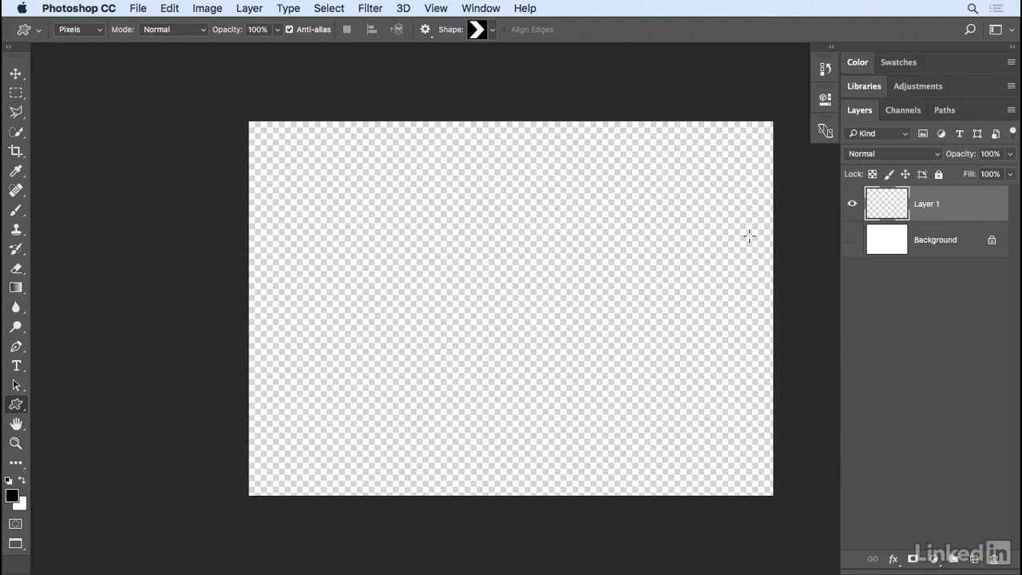
{"action": "left_click", "coordinate": [396, 218]}
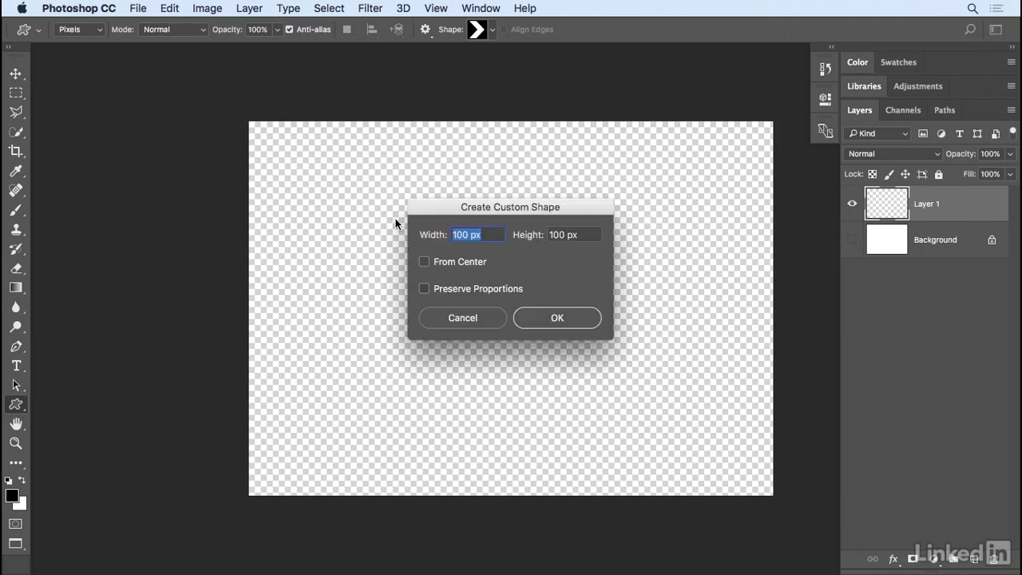
{"action": "type", "text": "200"}
{"action": "key", "text": "Tab"}
{"action": "type", "text": "200"}
{"action": "left_click", "coordinate": [547, 319]}
{"action": "left_click", "coordinate": [545, 315]}
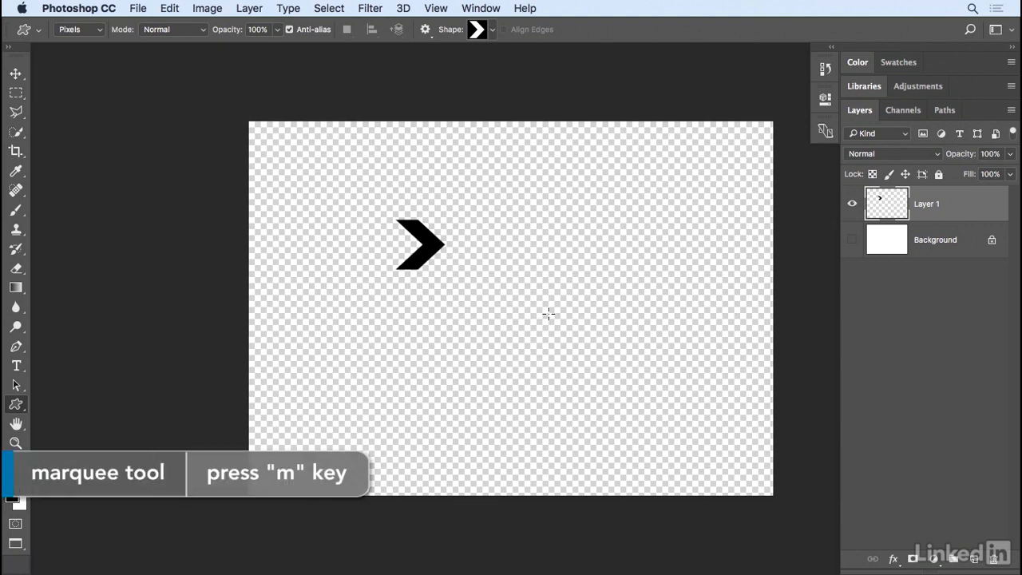
- Define the chevron as a pattern named "chevron" from a tight rectangular selection, and clear it from the layer with nothing left selected
{"action": "key", "text": "m"}
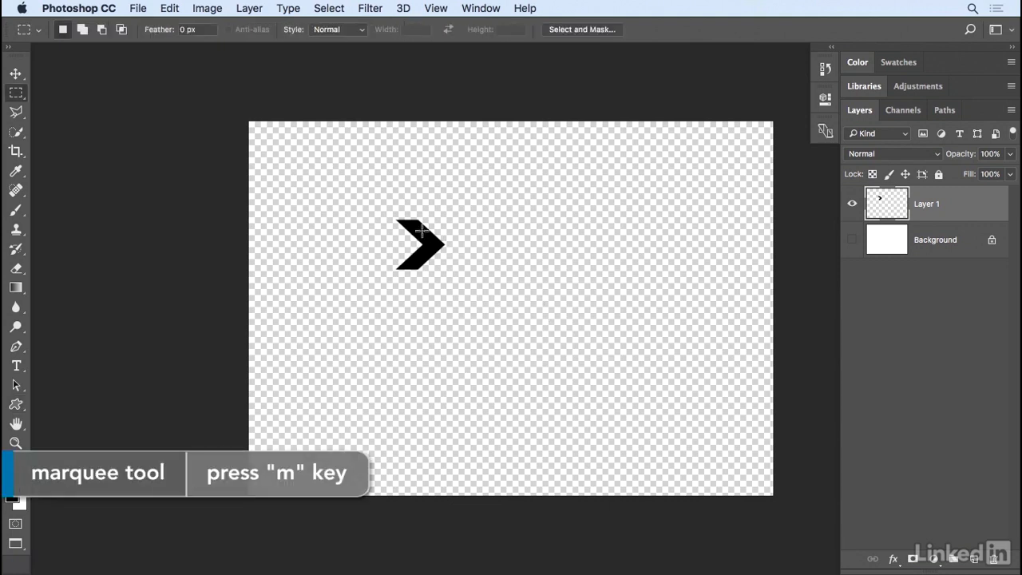
{"action": "left_click_drag", "start_coordinate": [391, 215], "coordinate": [448, 273]}
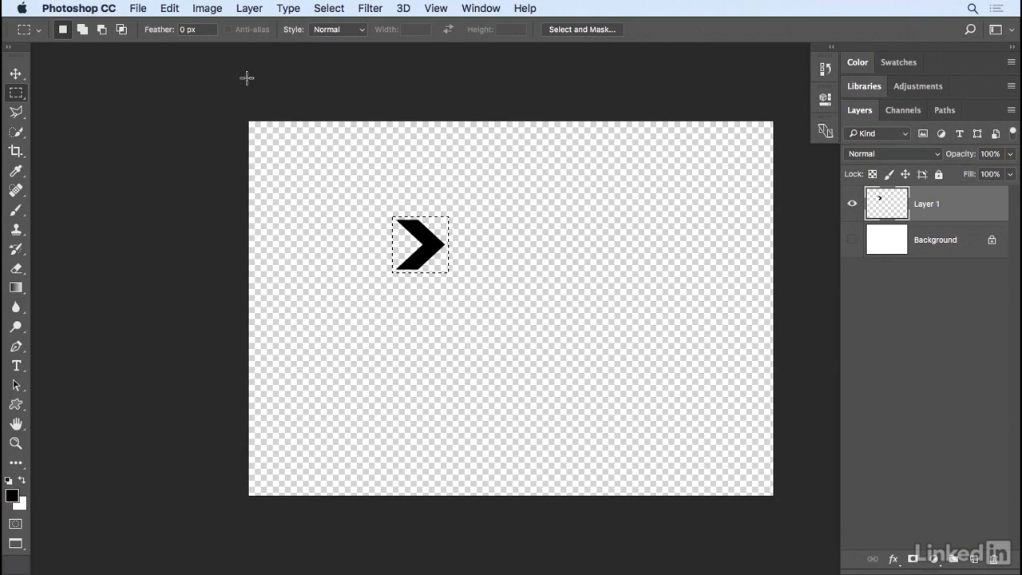
{"action": "left_click", "coordinate": [169, 8]}
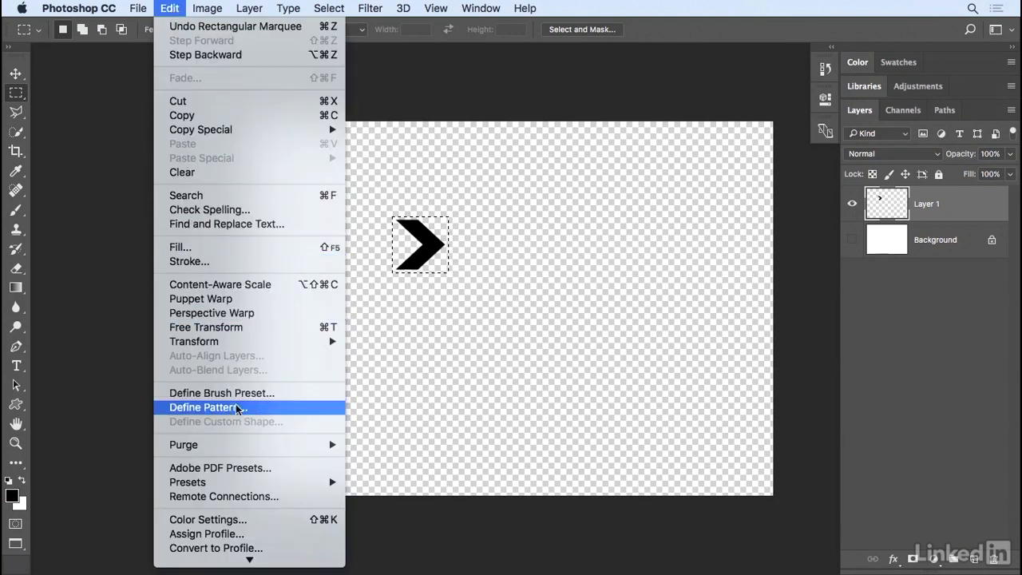
{"action": "left_click", "coordinate": [302, 410]}
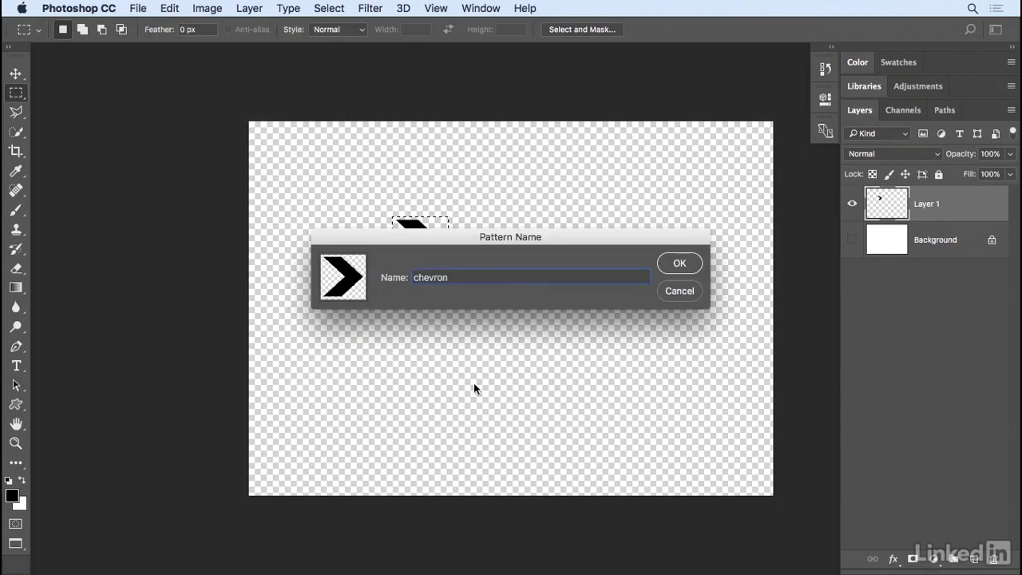
{"action": "left_click", "coordinate": [677, 263]}
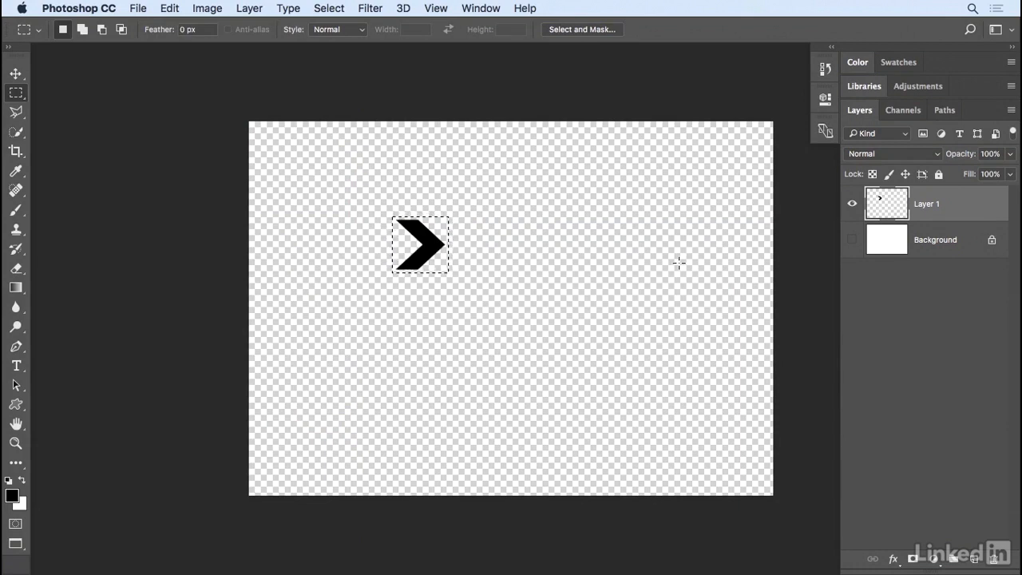
{"action": "key", "text": "Delete"}
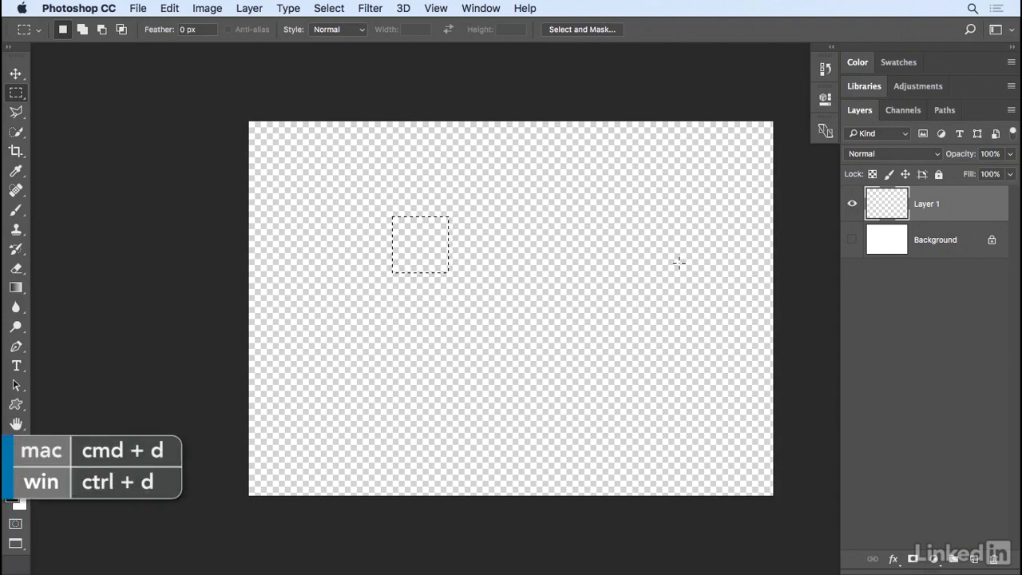
{"action": "key", "text": "super+d"}
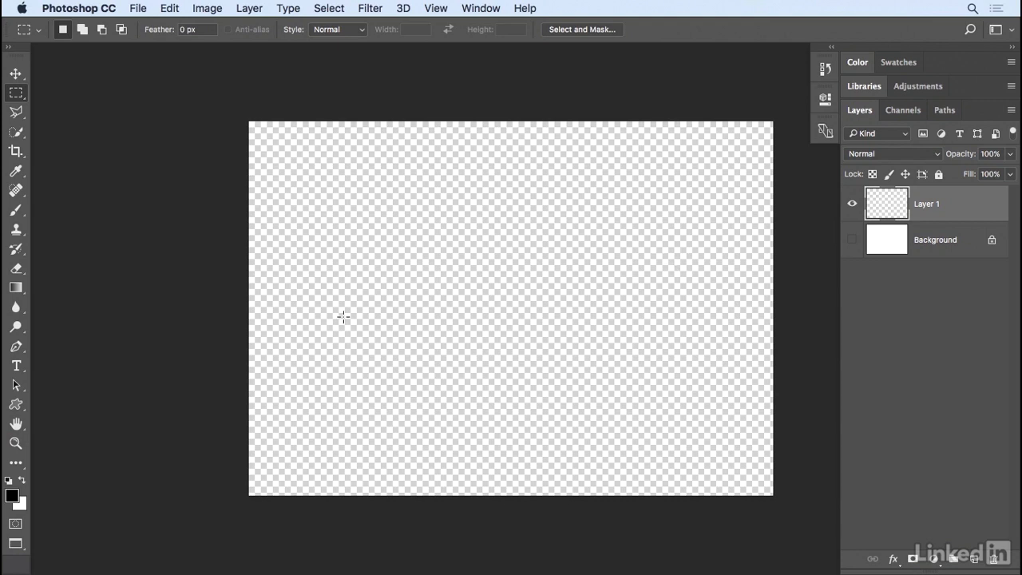
- Draw a straight horizontal path across most of the canvas with the Pen tool and show the Background layer again
{"action": "left_click", "coordinate": [16, 346]}
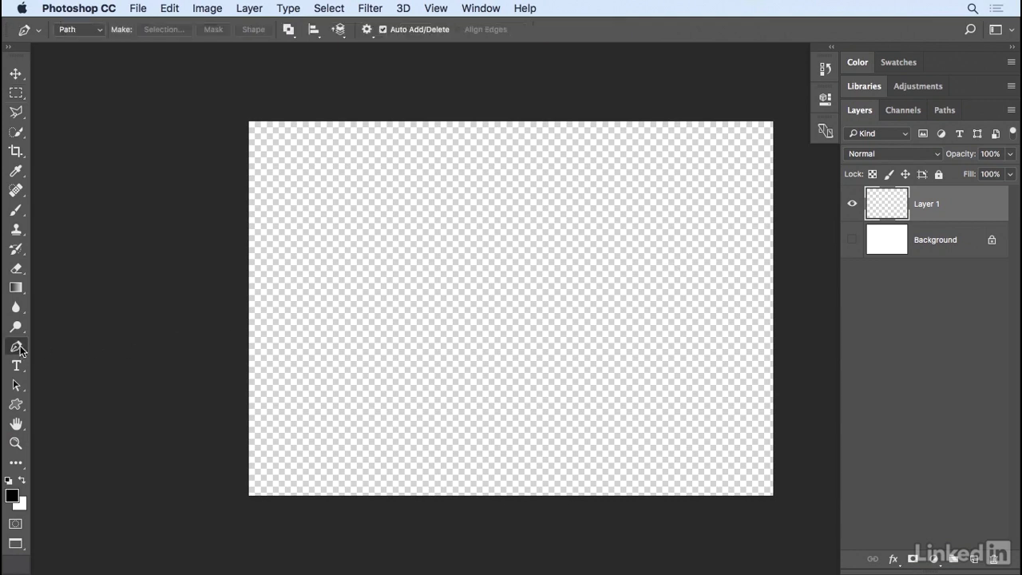
{"action": "left_click", "coordinate": [312, 284]}
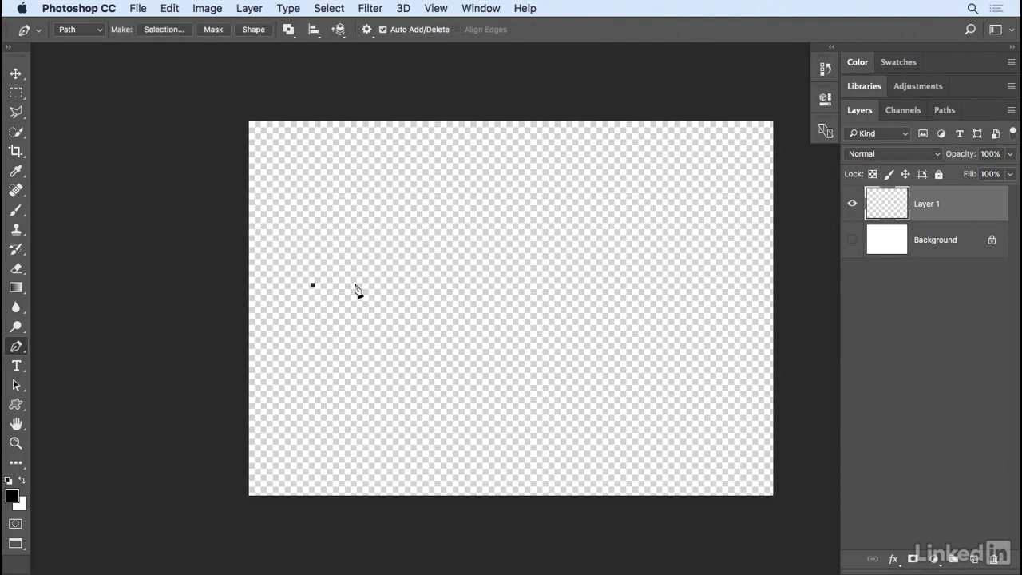
{"action": "left_click", "coordinate": [694, 284]}
{"action": "left_click", "coordinate": [852, 240]}
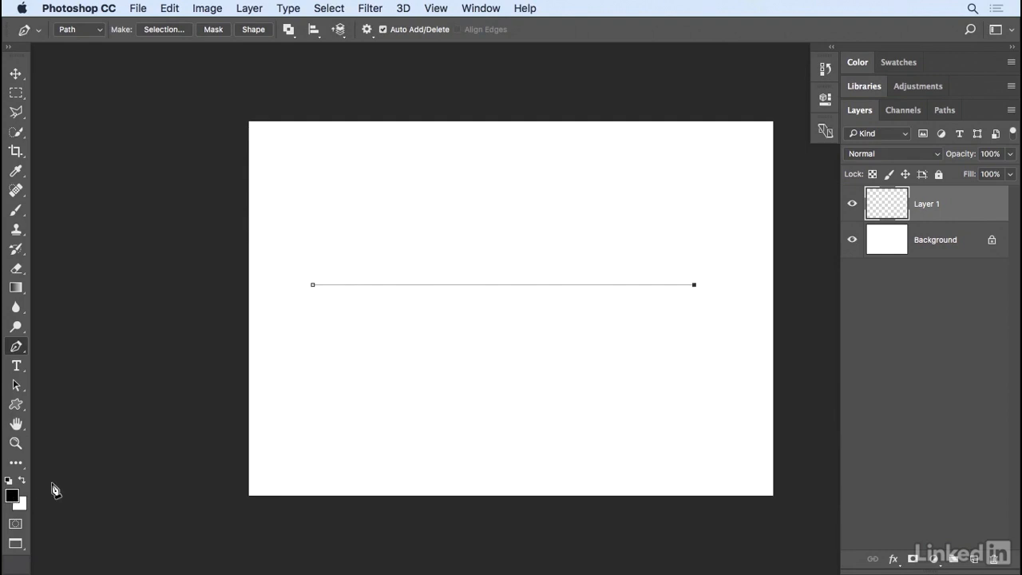
- Start a Fill with default colors, using the chevron as custom pattern and the Place Along Path script
{"action": "key", "text": "d"}
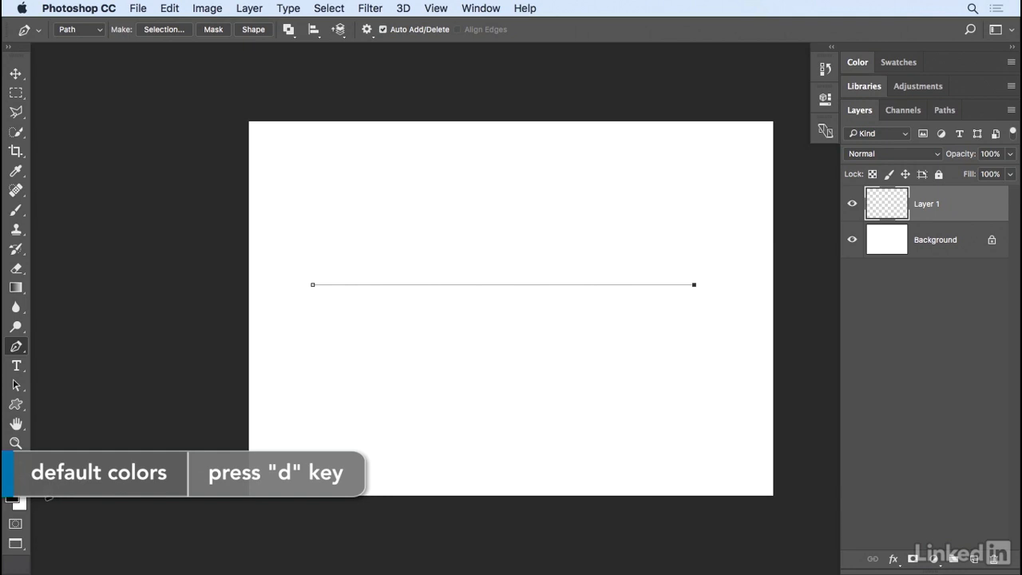
{"action": "left_click", "coordinate": [170, 8]}
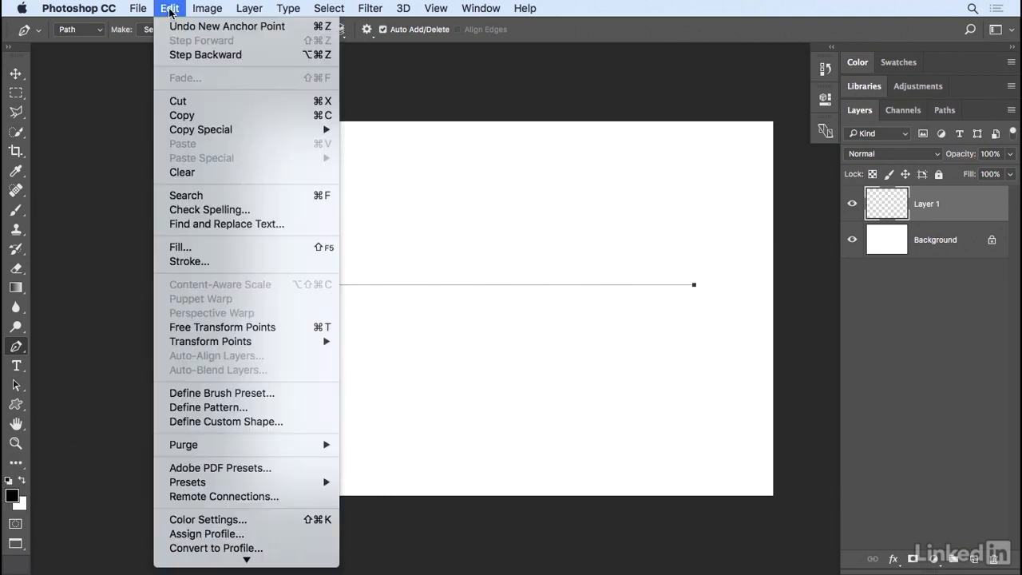
{"action": "left_click", "coordinate": [214, 254]}
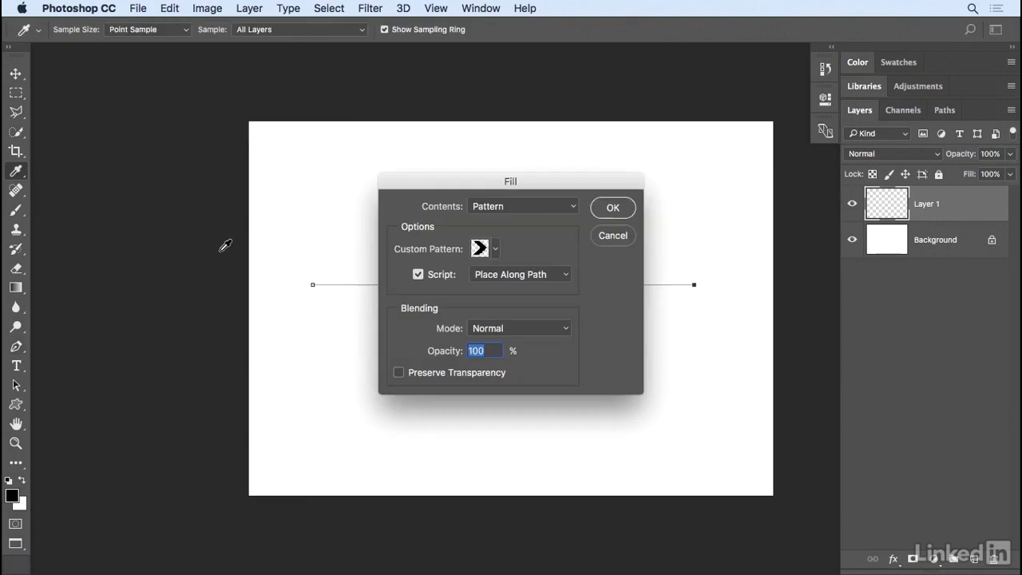
{"action": "left_click", "coordinate": [501, 209]}
{"action": "left_click", "coordinate": [525, 206]}
{"action": "left_click", "coordinate": [495, 248]}
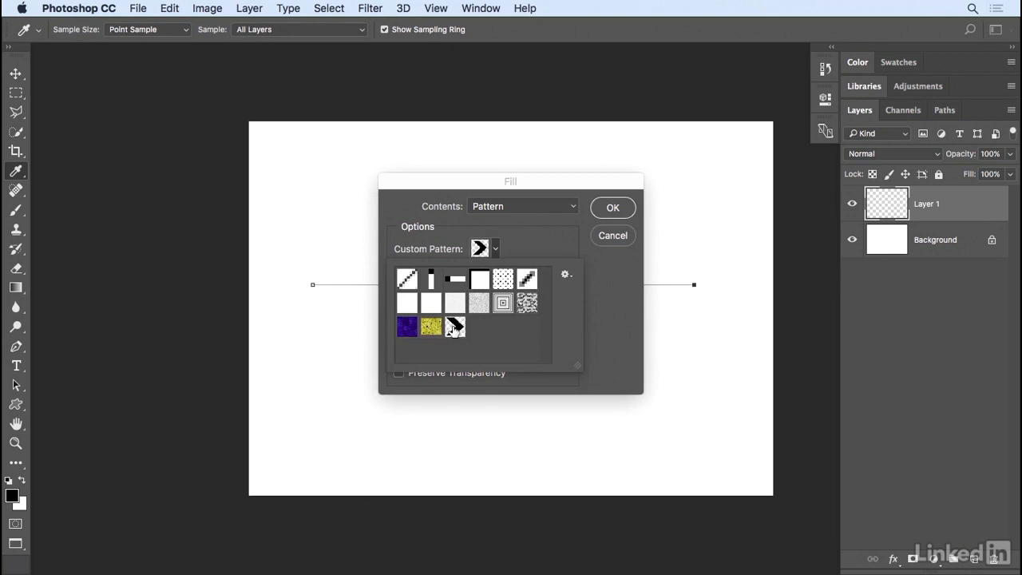
{"action": "left_click", "coordinate": [530, 242]}
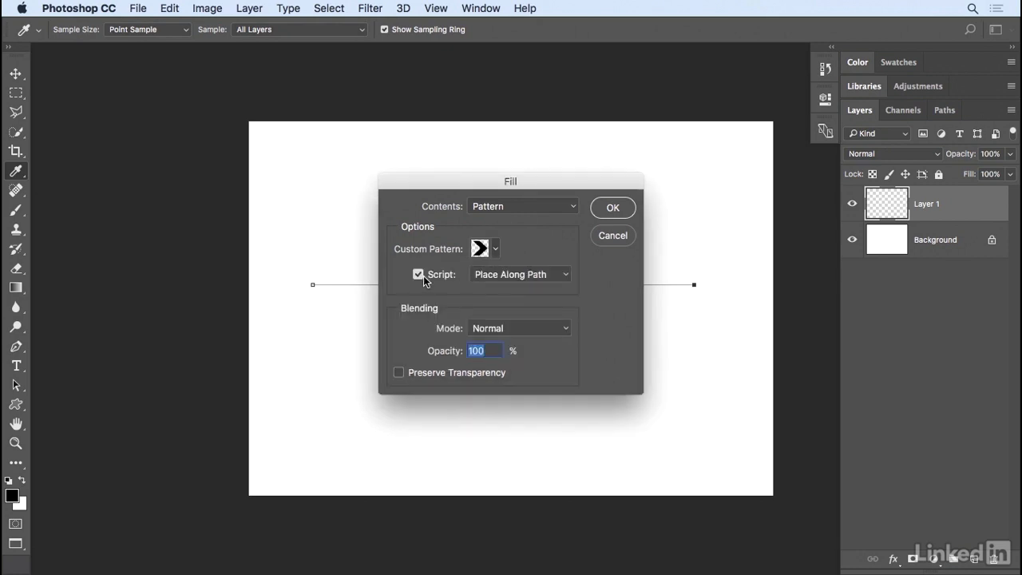
{"action": "left_click", "coordinate": [550, 276]}
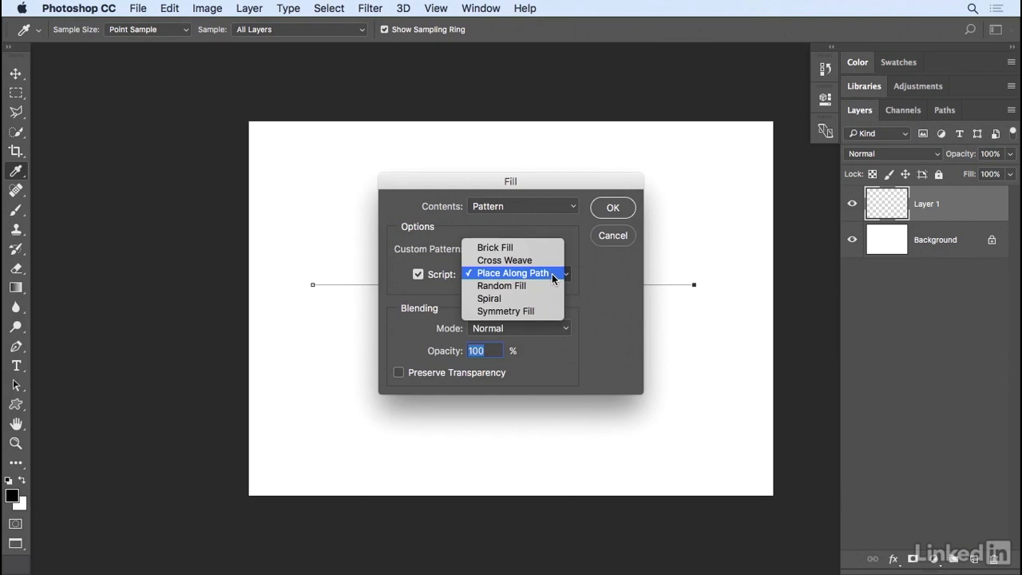
{"action": "left_click", "coordinate": [551, 276]}
{"action": "left_click", "coordinate": [610, 213]}
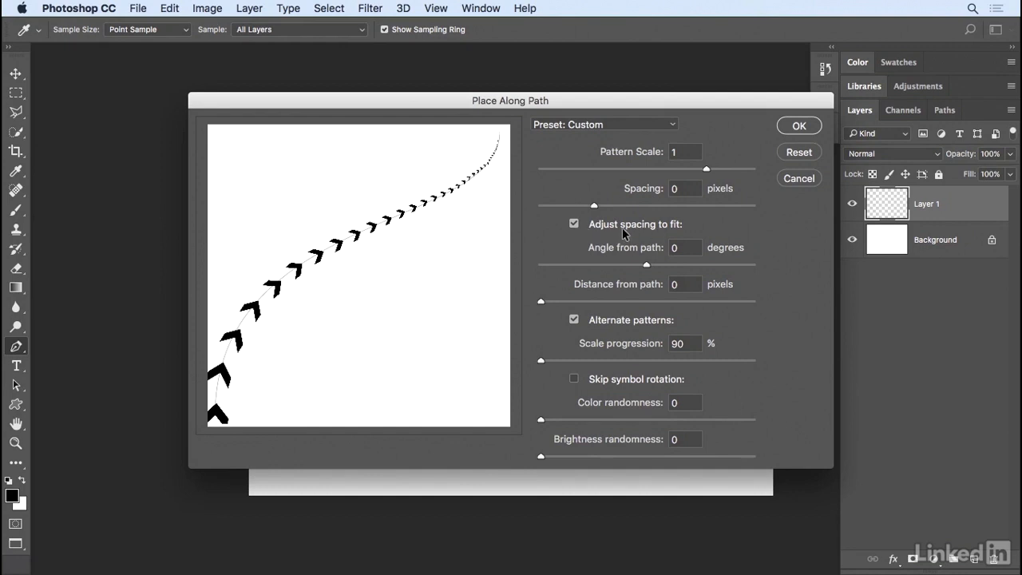
- Try the fill without Adjust spacing to fit and with angled chevrons, restoring the option and an angle of 0 degrees
{"action": "left_click", "coordinate": [574, 225]}
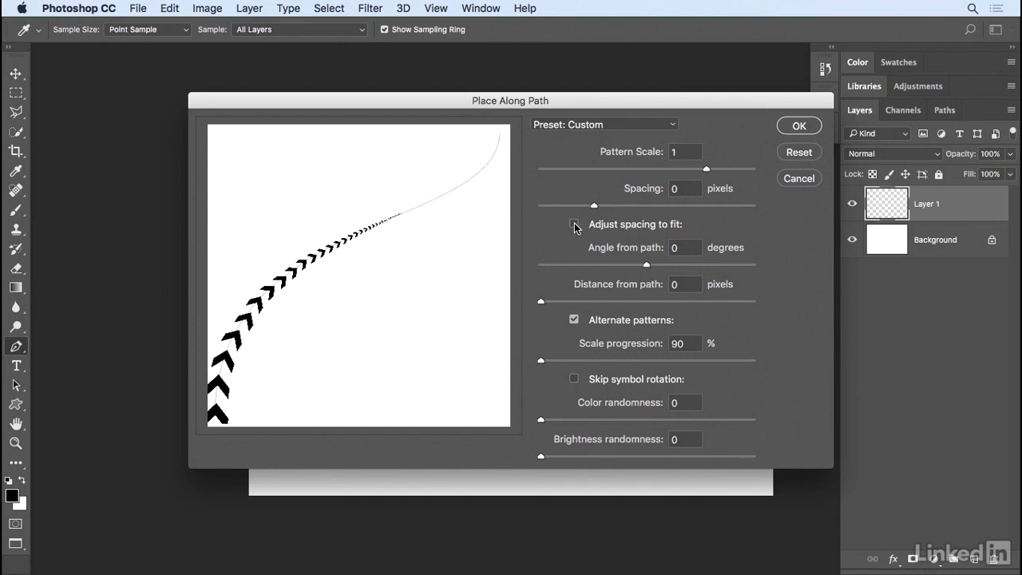
{"action": "left_click", "coordinate": [574, 225]}
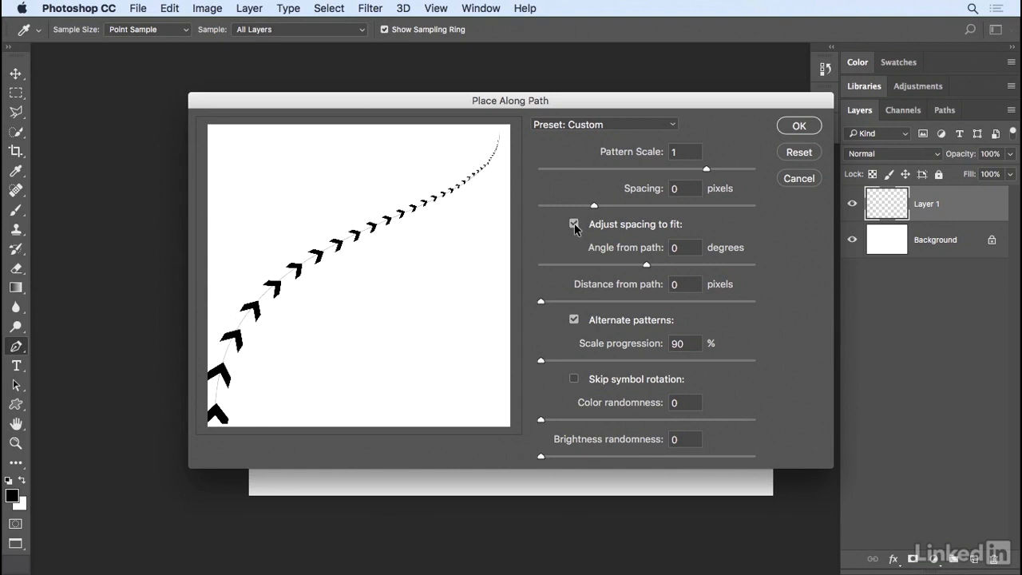
{"action": "double_click", "coordinate": [676, 248]}
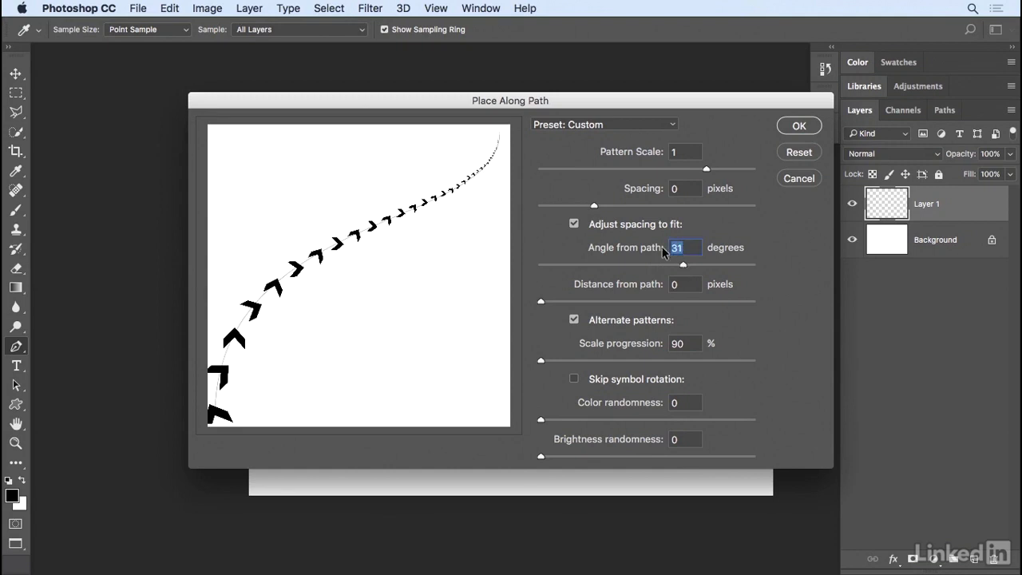
{"action": "type", "text": "0"}
- Try a distance from path of 132 pixels, restore it to 0, and apply the fill with a scale progression of 90%
{"action": "left_click_drag", "start_coordinate": [546, 301], "coordinate": [571, 302]}
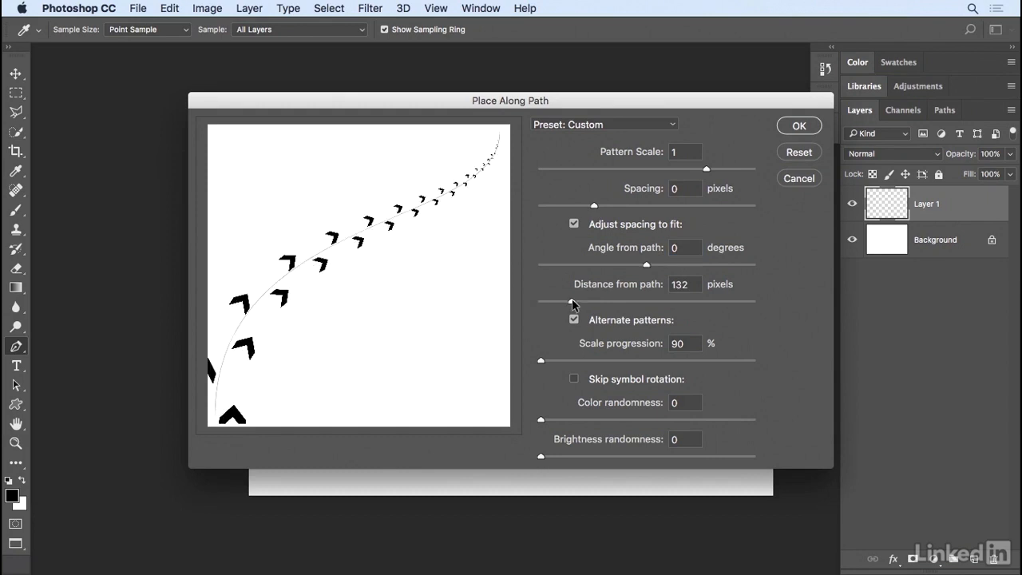
{"action": "left_click", "coordinate": [656, 286]}
{"action": "type", "text": "0"}
{"action": "left_click", "coordinate": [690, 343]}
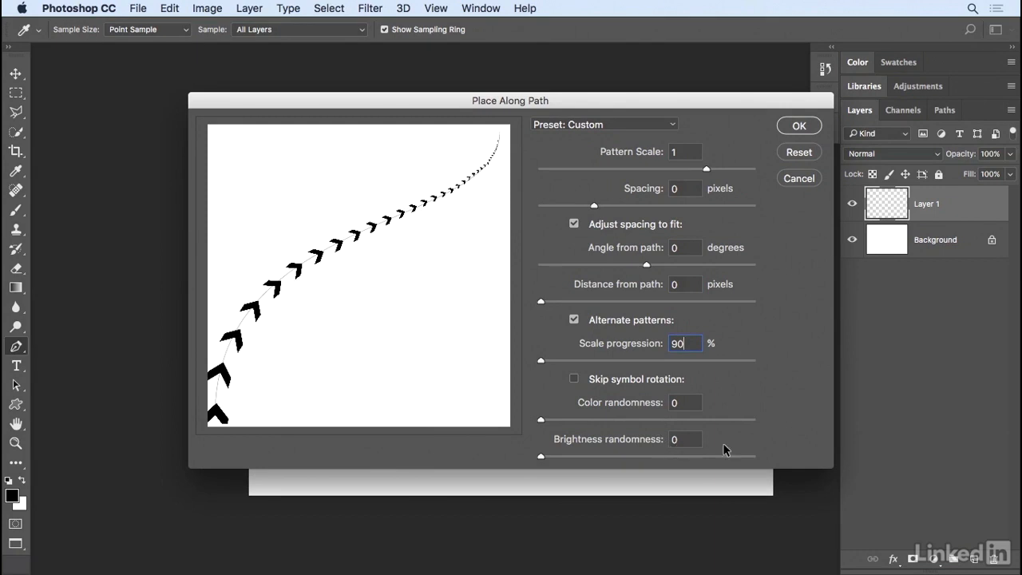
{"action": "left_click", "coordinate": [798, 128]}
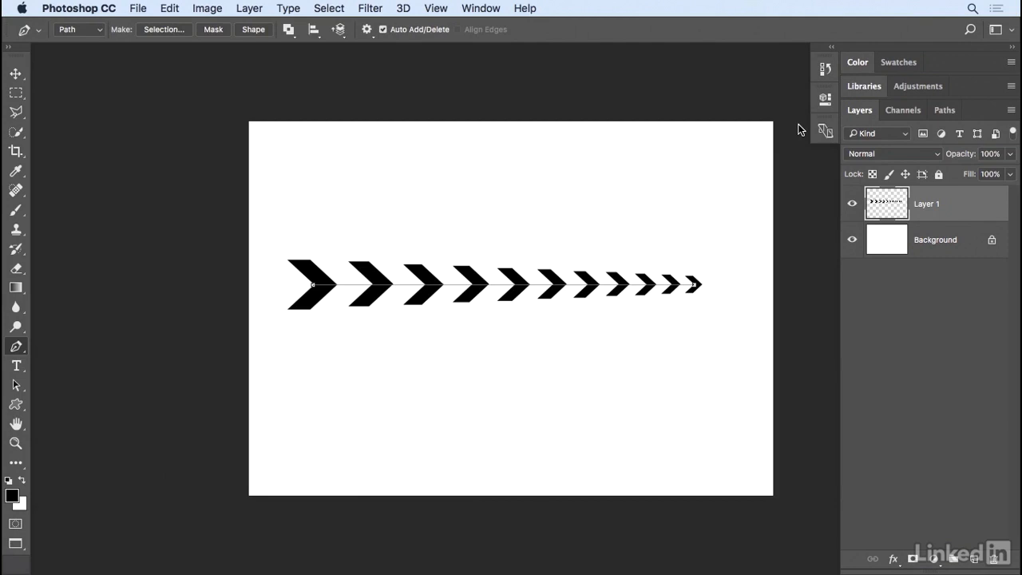
- Delete the Work Path completely from the document
{"action": "left_click", "coordinate": [939, 108]}
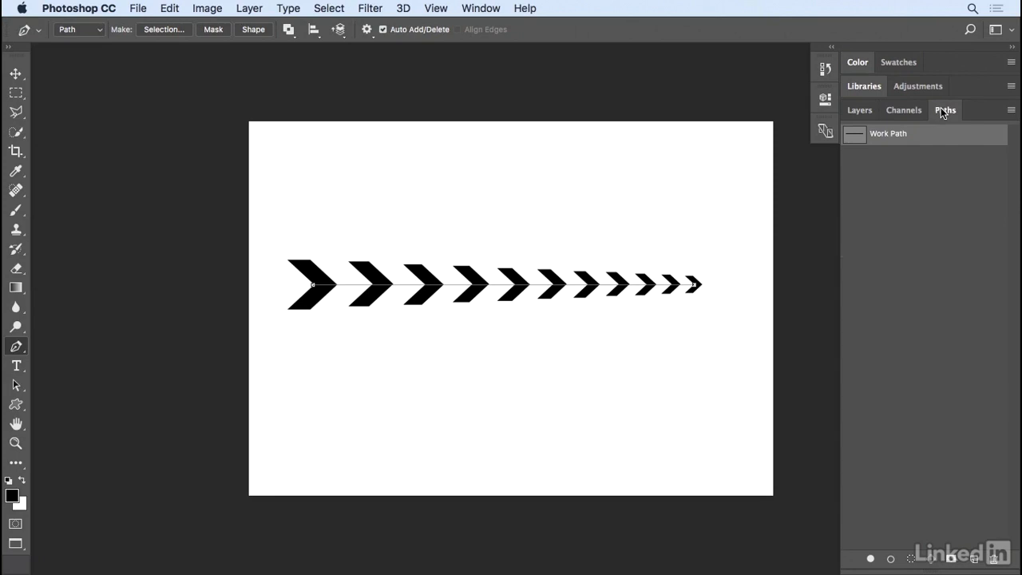
{"action": "left_click", "coordinate": [481, 8]}
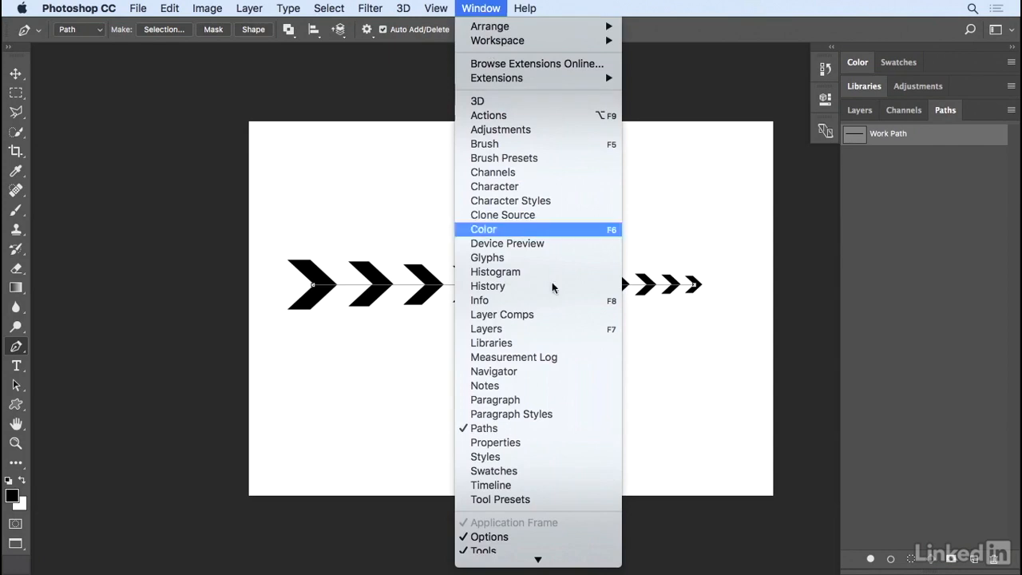
{"action": "left_click", "coordinate": [748, 433]}
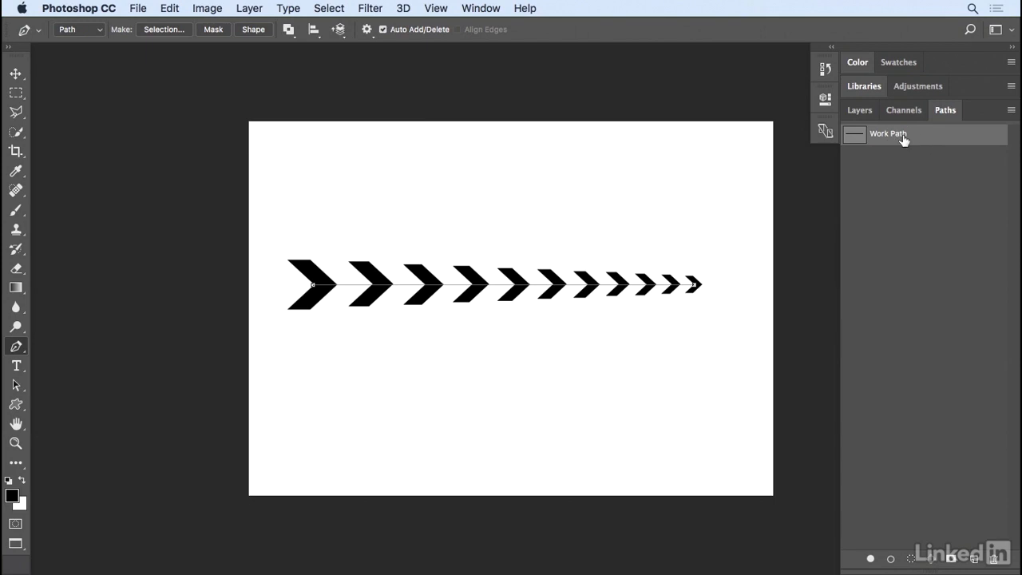
{"action": "key", "text": "Delete"}
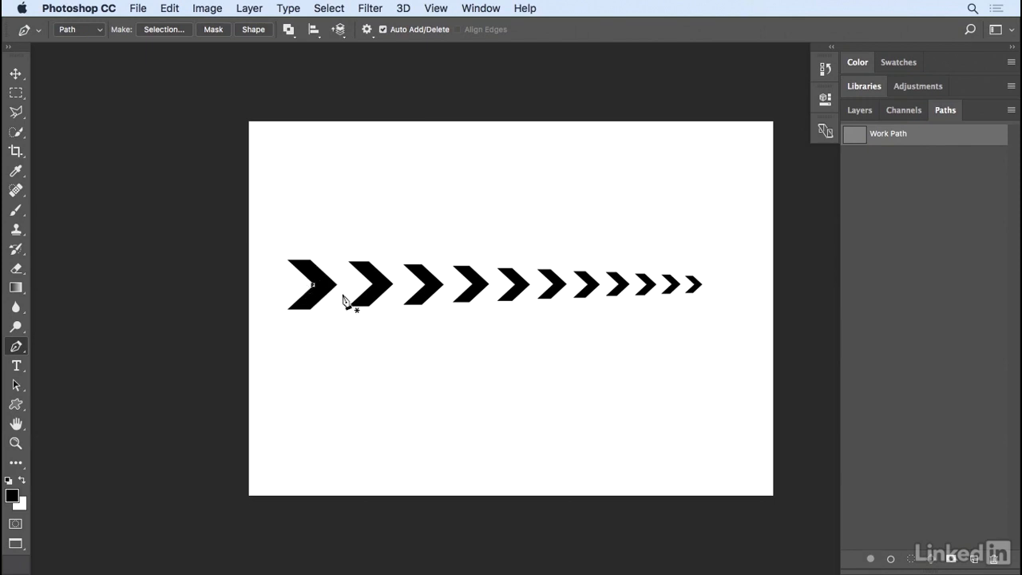
{"action": "key", "text": "BackSpace"}
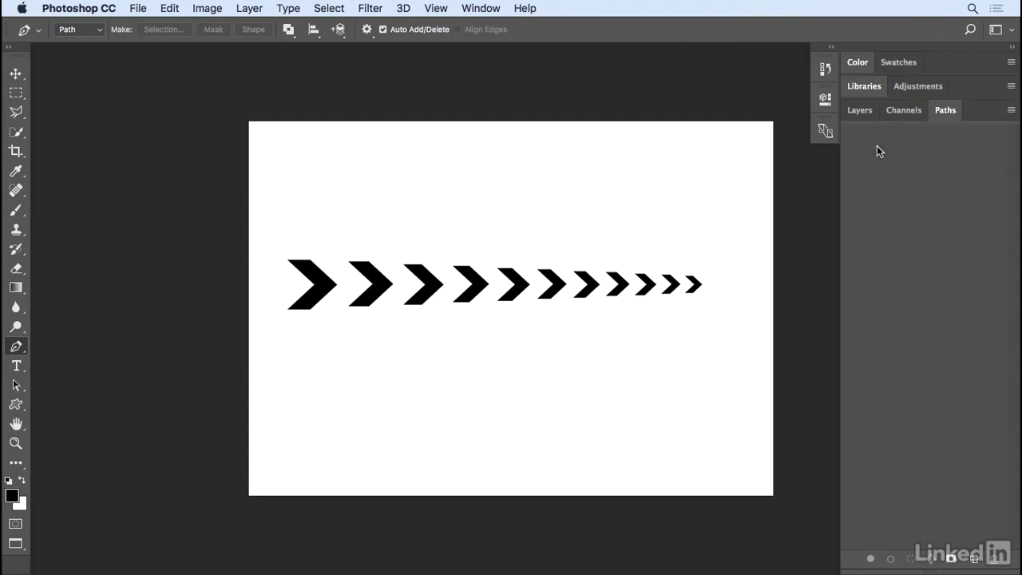
- Duplicate Layer 1 and, with Auto-Select off, move the copy straight down to form a second chevron row below the first
{"action": "left_click", "coordinate": [868, 113]}
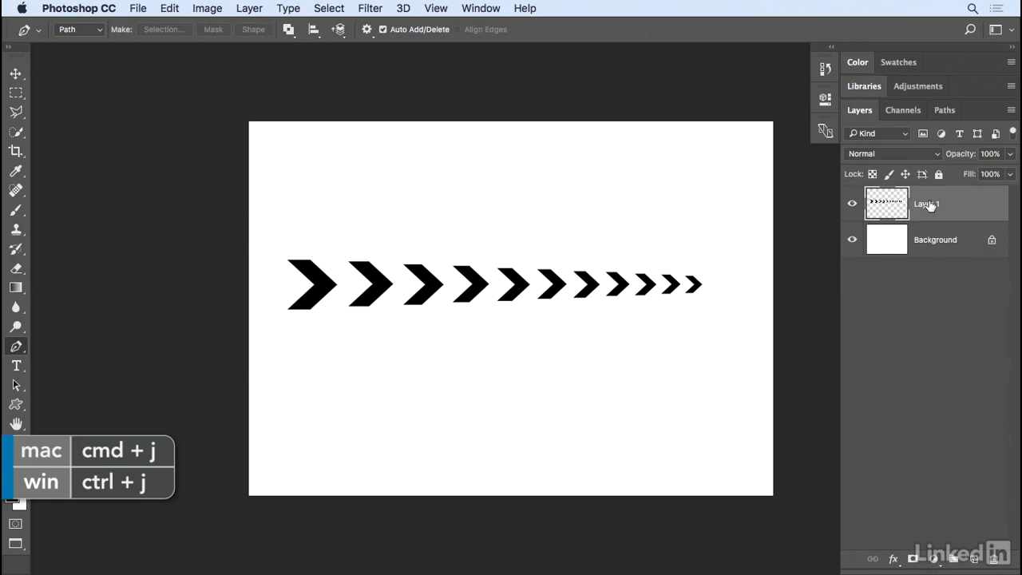
{"action": "key", "text": "super+j"}
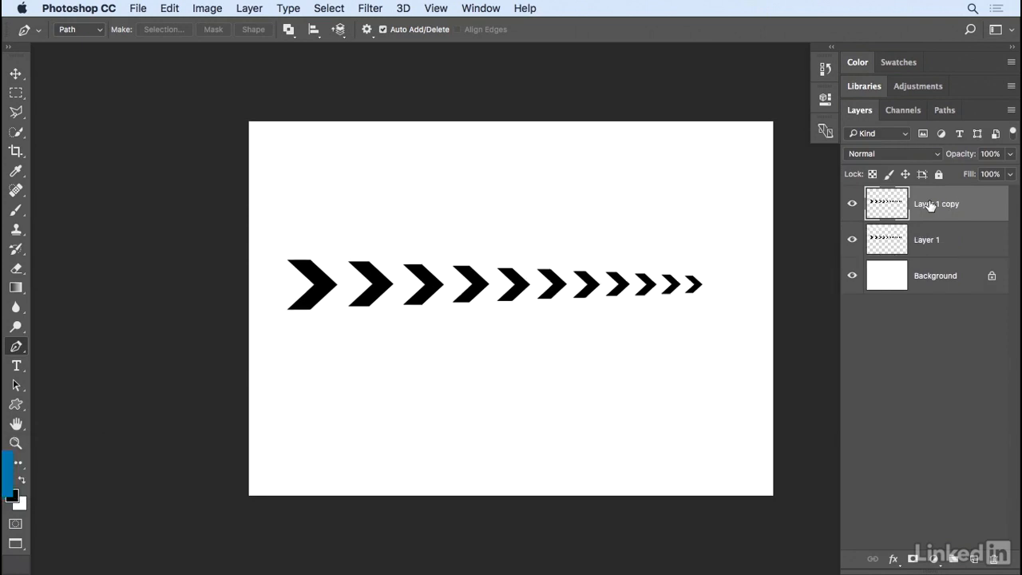
{"action": "key", "text": "v"}
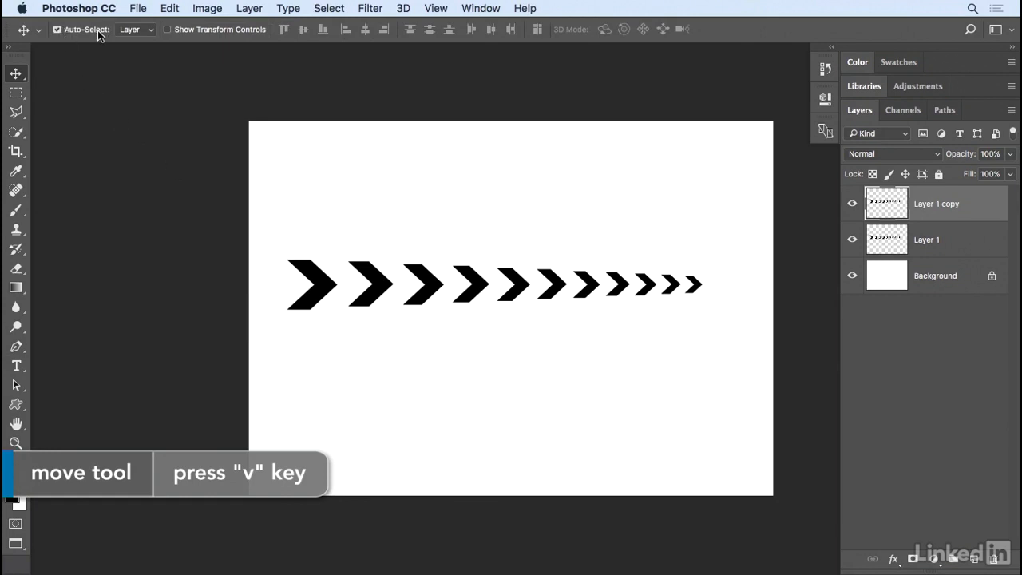
{"action": "left_click", "coordinate": [56, 29]}
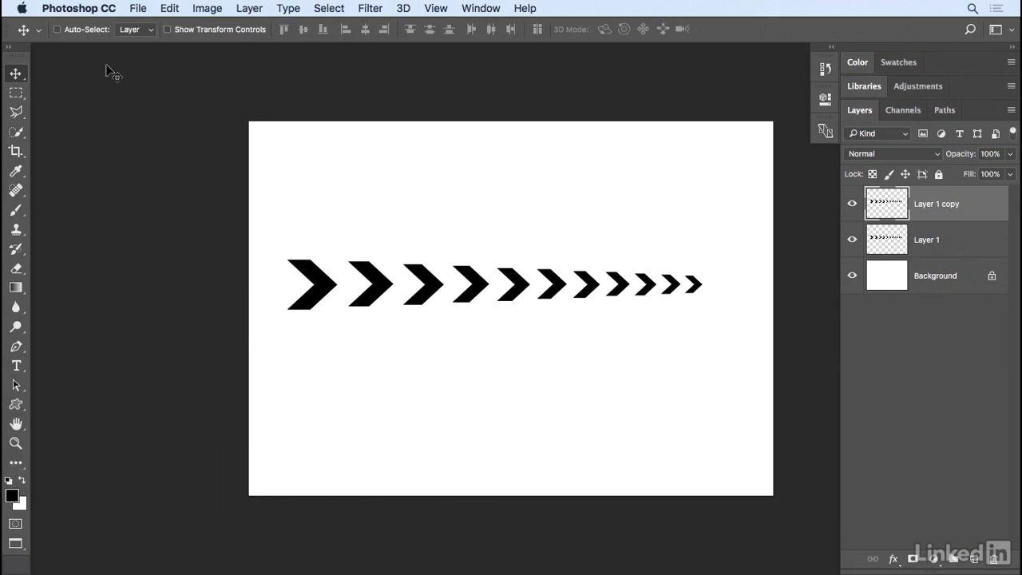
{"action": "left_click_drag", "start_coordinate": [472, 291], "coordinate": [465, 368]}
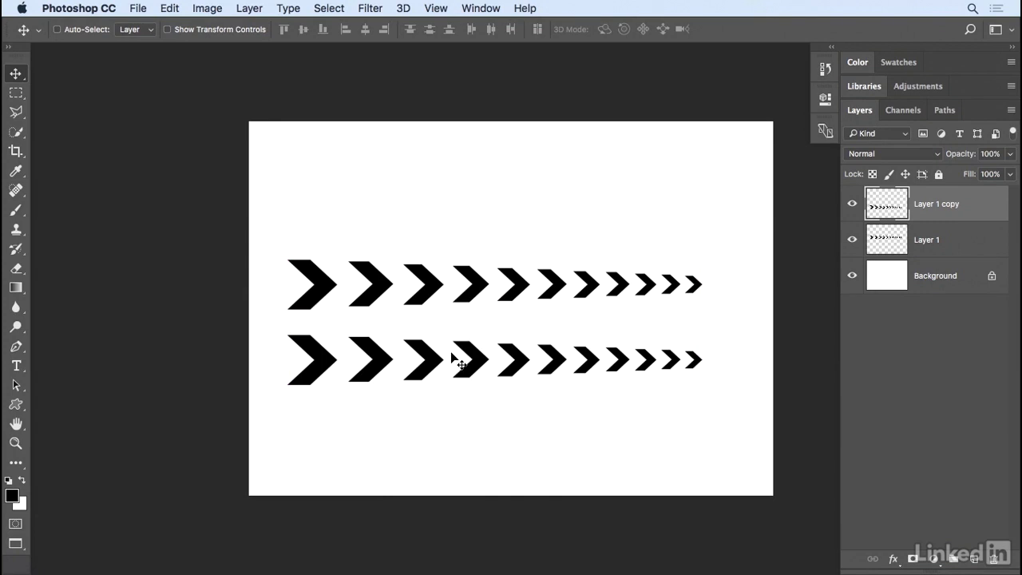
- Duplicate the lower chevron row, flip the copy horizontally, and position it midway between the two existing rows
{"action": "key", "text": "super+j"}
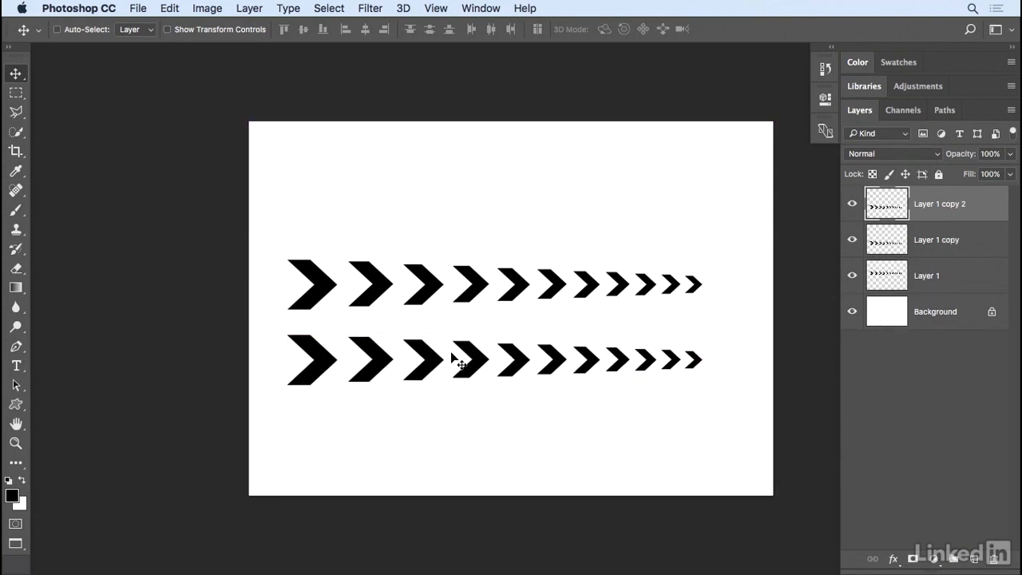
{"action": "key", "text": "super+t"}
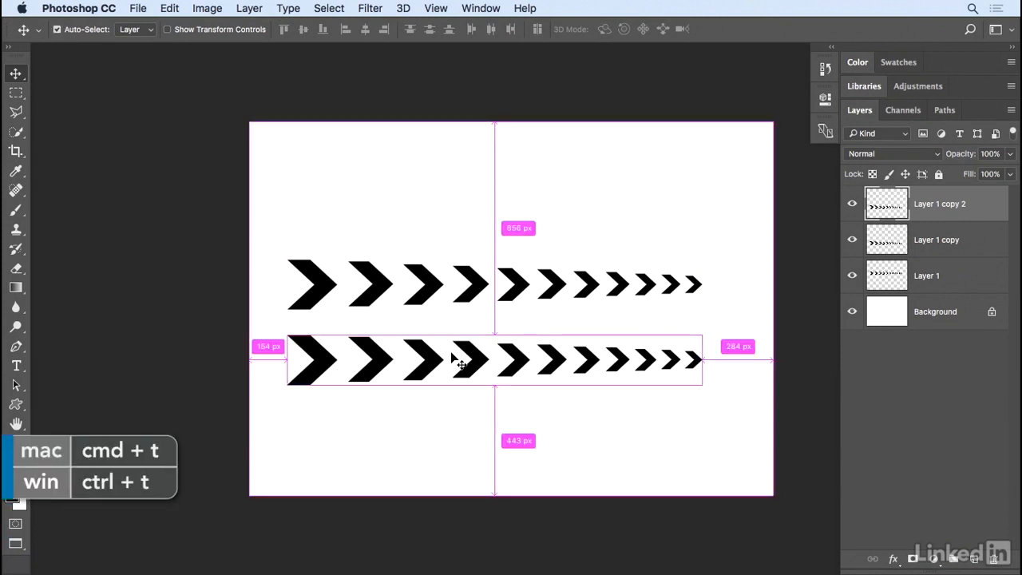
{"action": "right_click", "coordinate": [451, 357]}
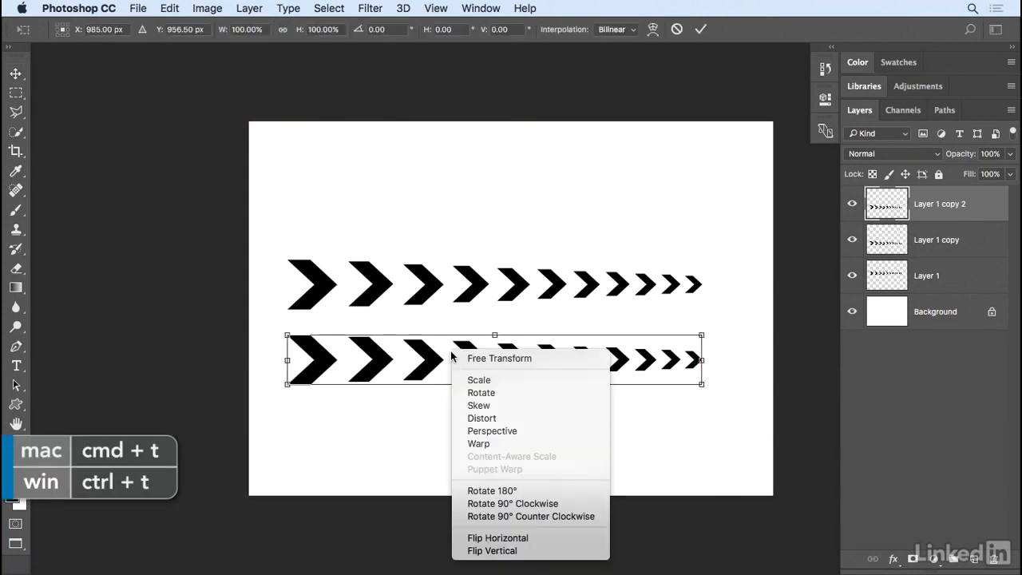
{"action": "left_click", "coordinate": [529, 539]}
{"action": "left_click_drag", "start_coordinate": [564, 369], "coordinate": [563, 333]}
{"action": "key", "text": "Return"}
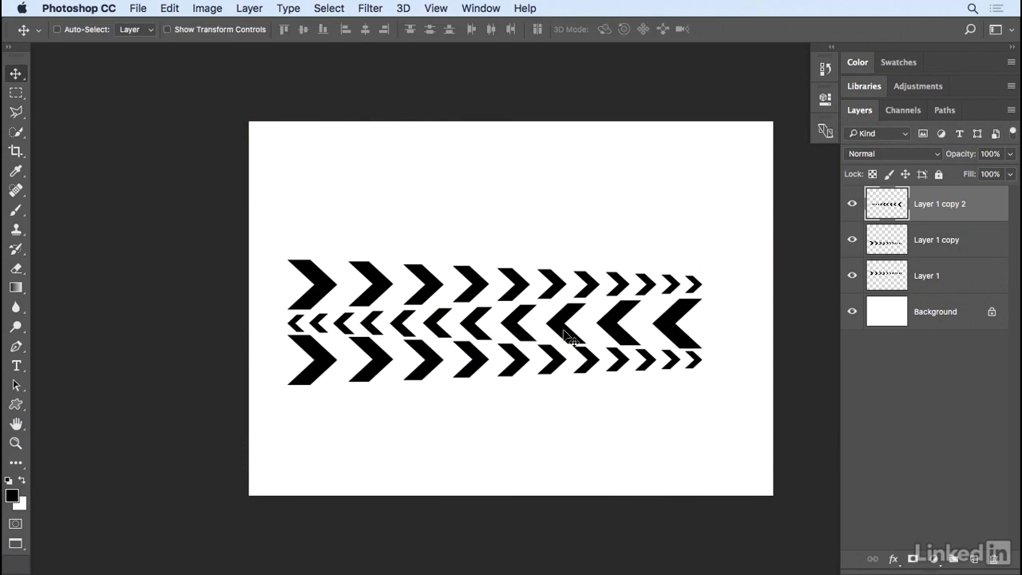
{"action": "key", "text": "Up"}
{"action": "key", "text": "Up"}
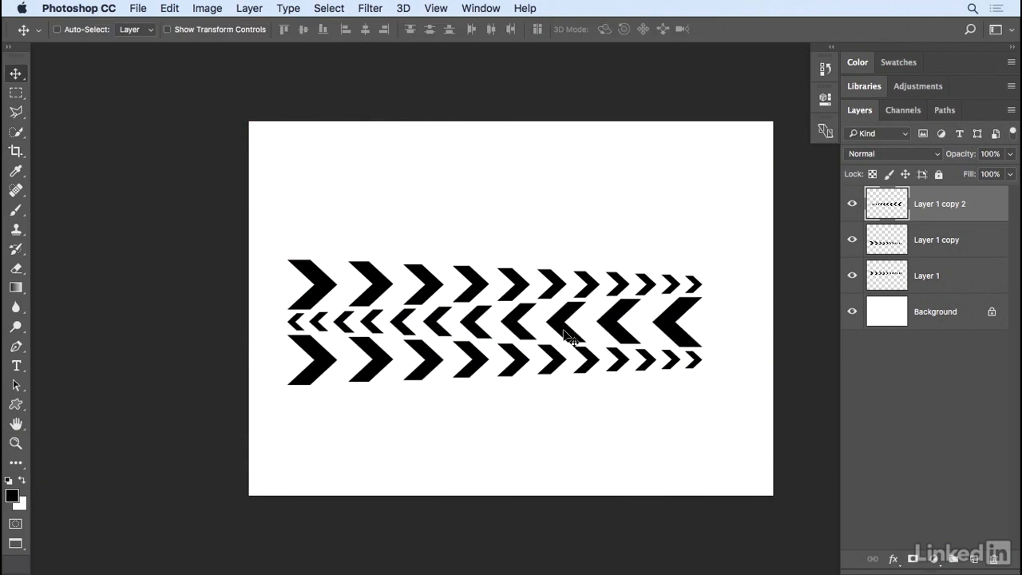
{"action": "key", "text": "Up"}
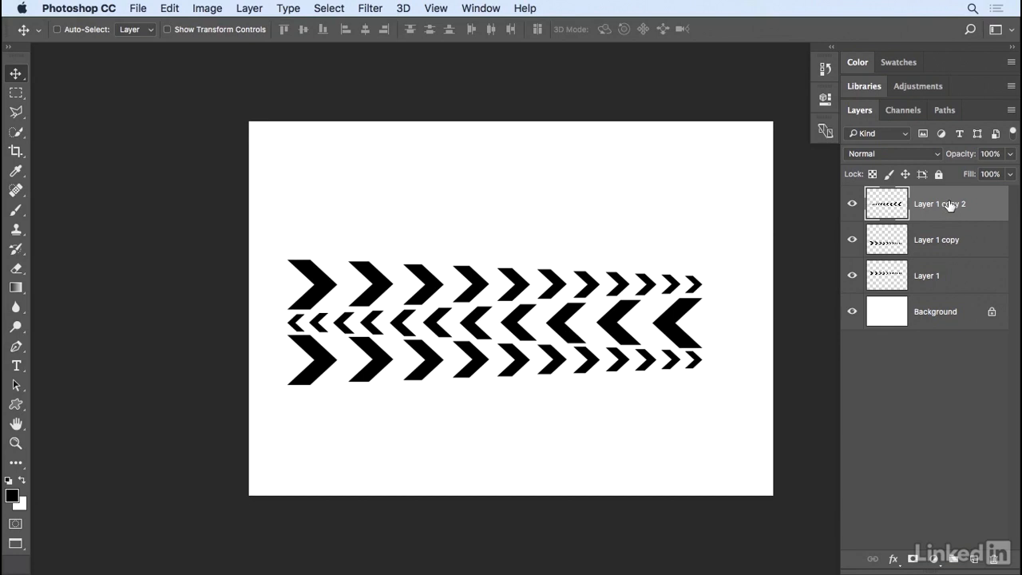
- Group the three chevron layers and add a Gradient fill layer clipped to the group
{"action": "left_click", "coordinate": [952, 276], "text": "shift"}
{"action": "left_click_drag", "start_coordinate": [952, 275], "coordinate": [955, 557]}
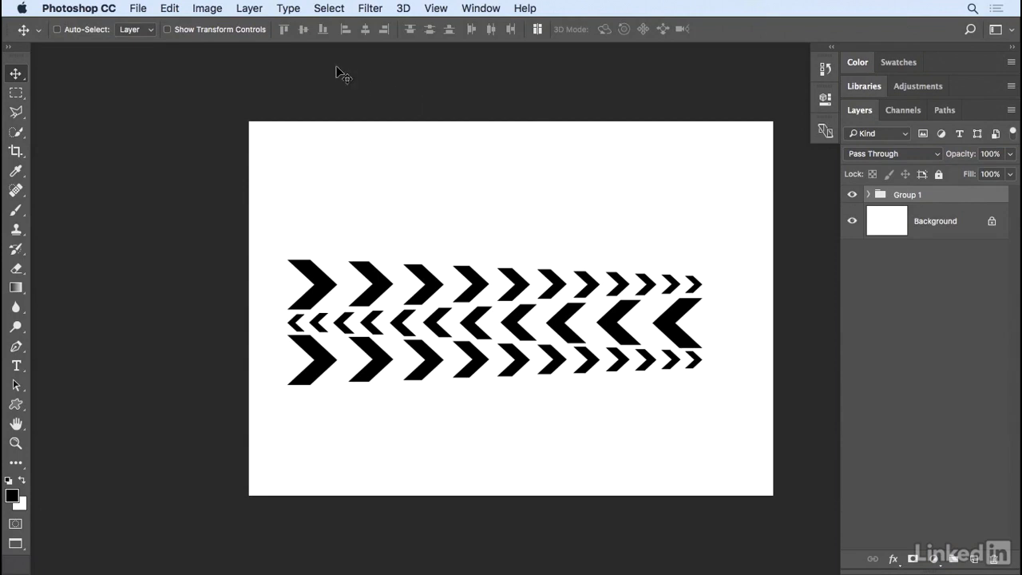
{"action": "left_click", "coordinate": [253, 10]}
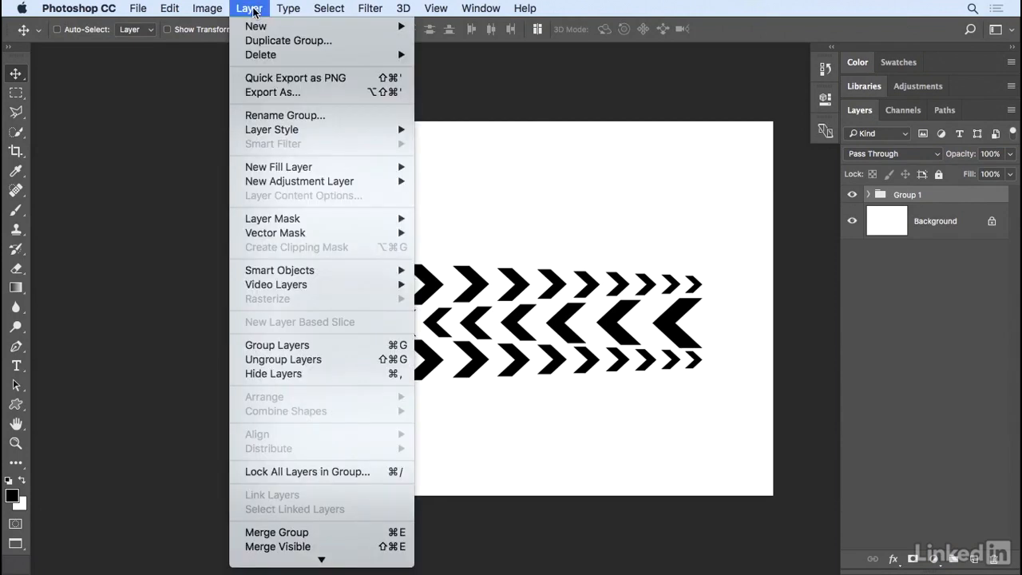
{"action": "mouse_move", "coordinate": [281, 167]}
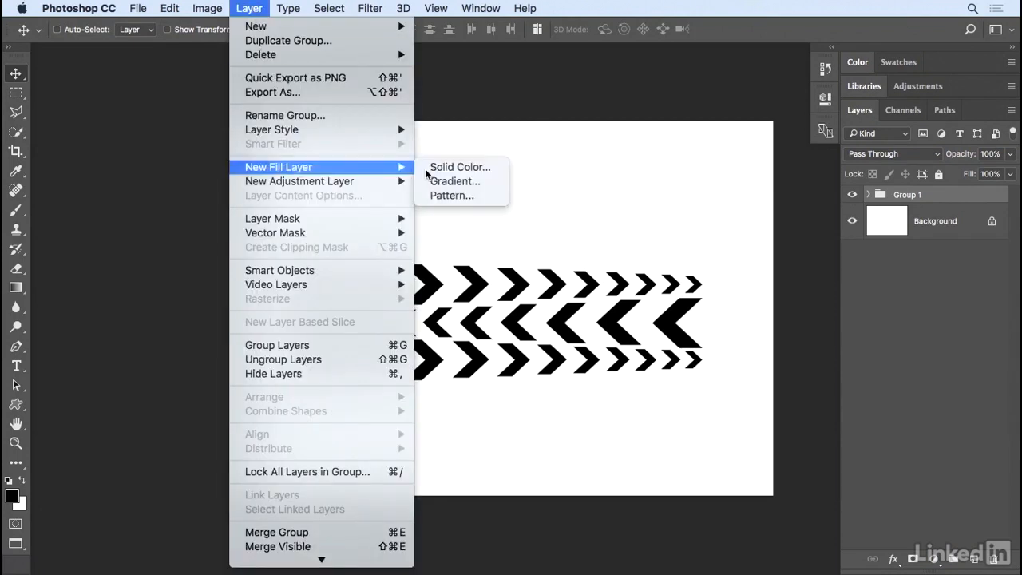
{"action": "left_click", "coordinate": [453, 181]}
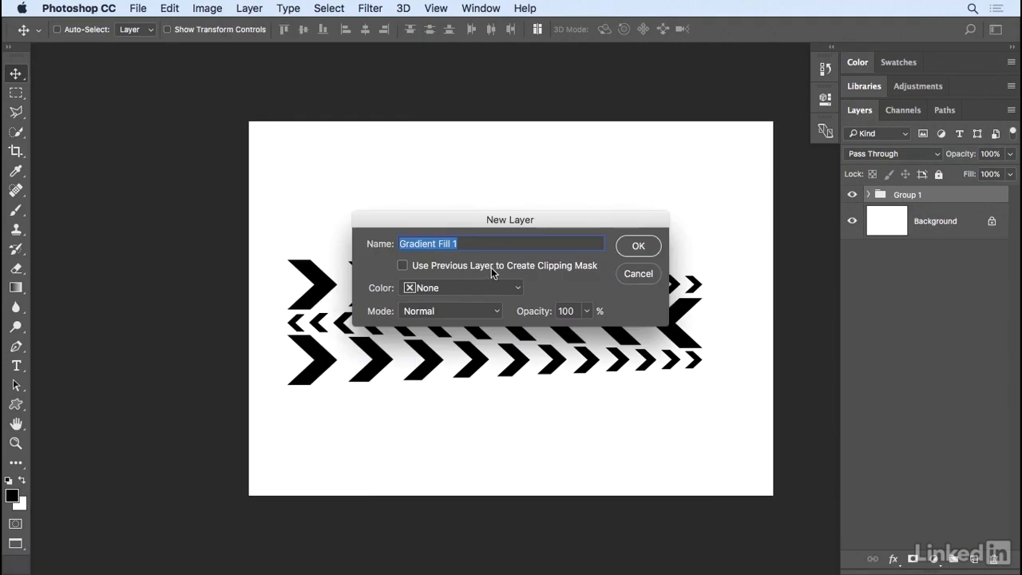
{"action": "left_click", "coordinate": [404, 268]}
{"action": "left_click", "coordinate": [636, 246]}
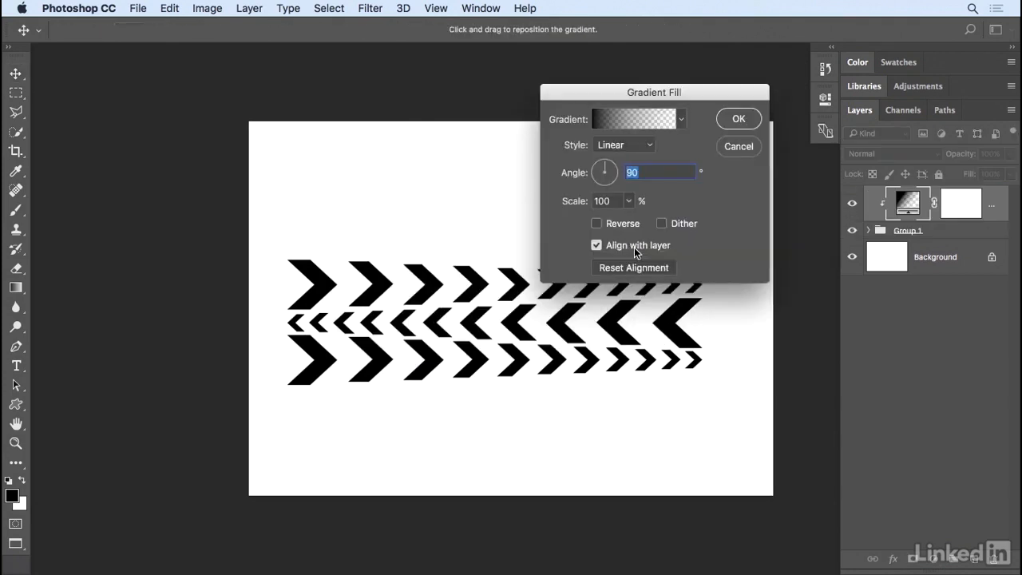
- Apply the blue, red and yellow gradient preset to the fill layer at an angle of 180 degrees
{"action": "left_click", "coordinate": [681, 119]}
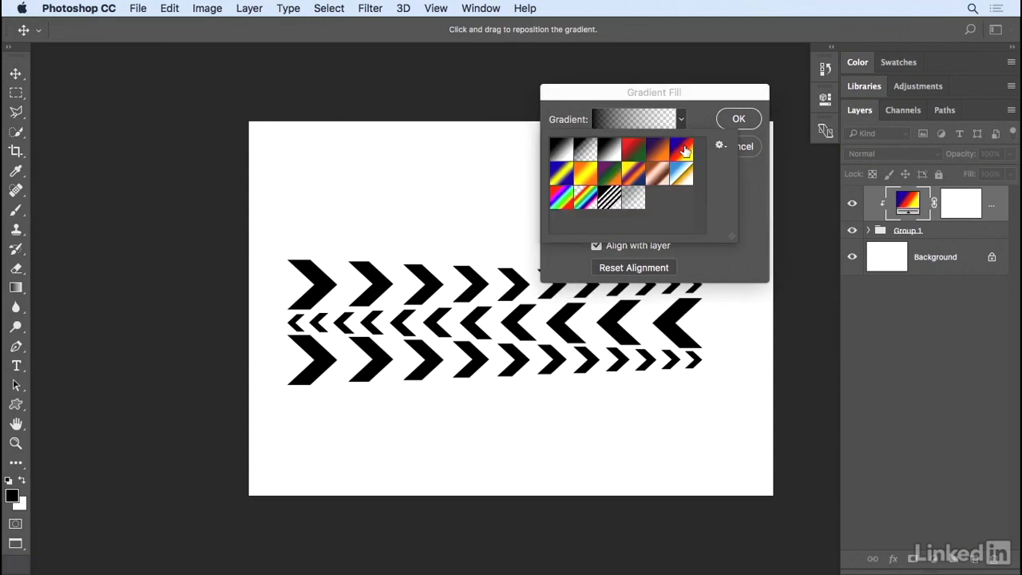
{"action": "left_click", "coordinate": [683, 152]}
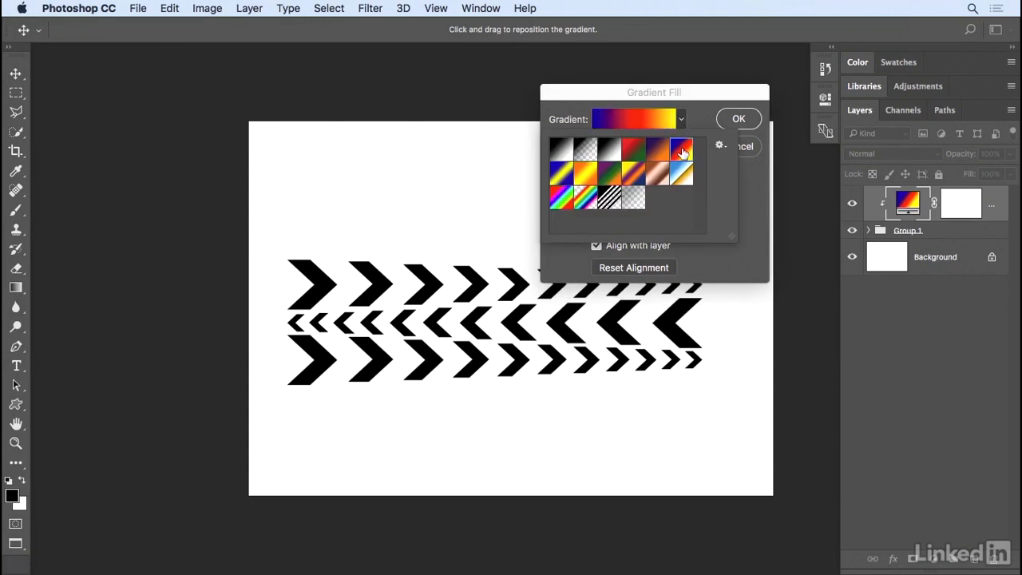
{"action": "left_click", "coordinate": [698, 119]}
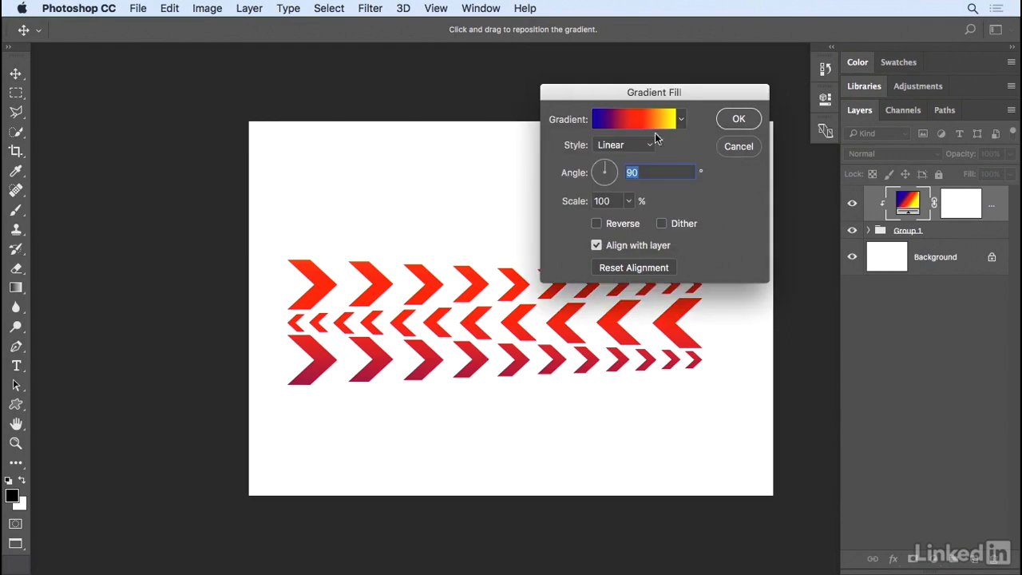
{"action": "left_click", "coordinate": [602, 166]}
{"action": "left_click_drag", "start_coordinate": [603, 166], "coordinate": [592, 176]}
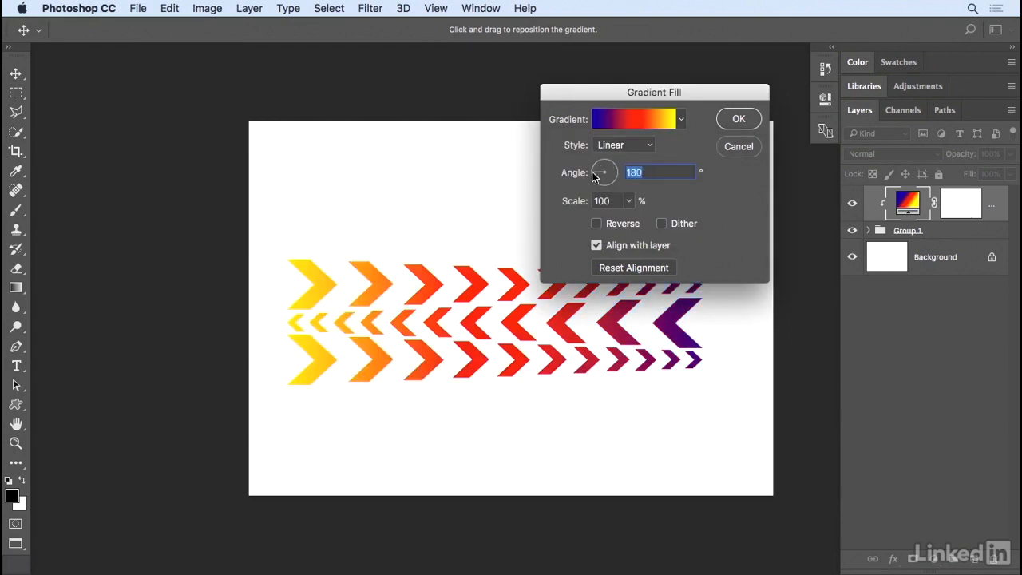
{"action": "left_click", "coordinate": [735, 121]}
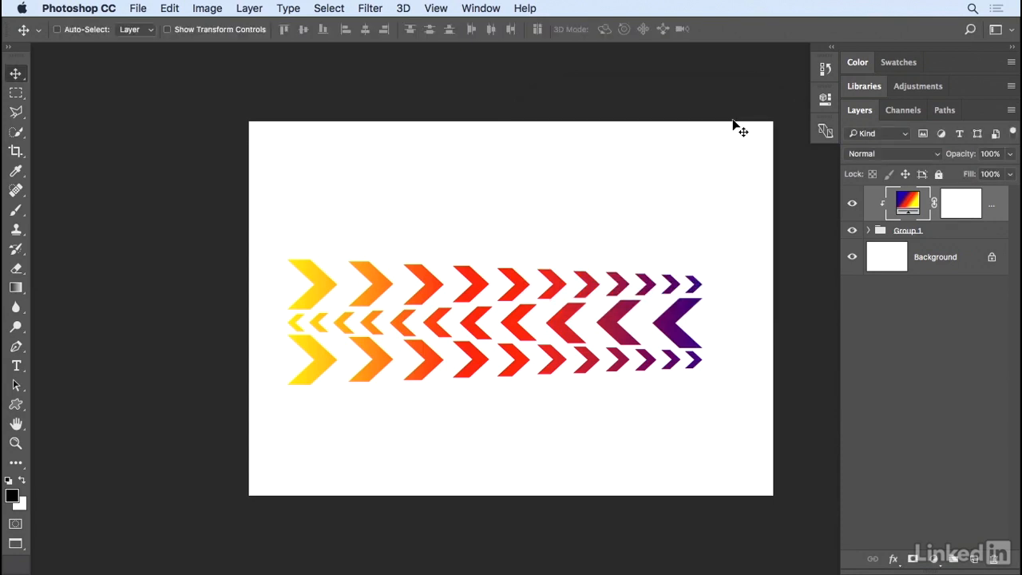
- Fill the Background layer with black at 100% opacity in Normal mode
{"action": "left_click", "coordinate": [891, 261]}
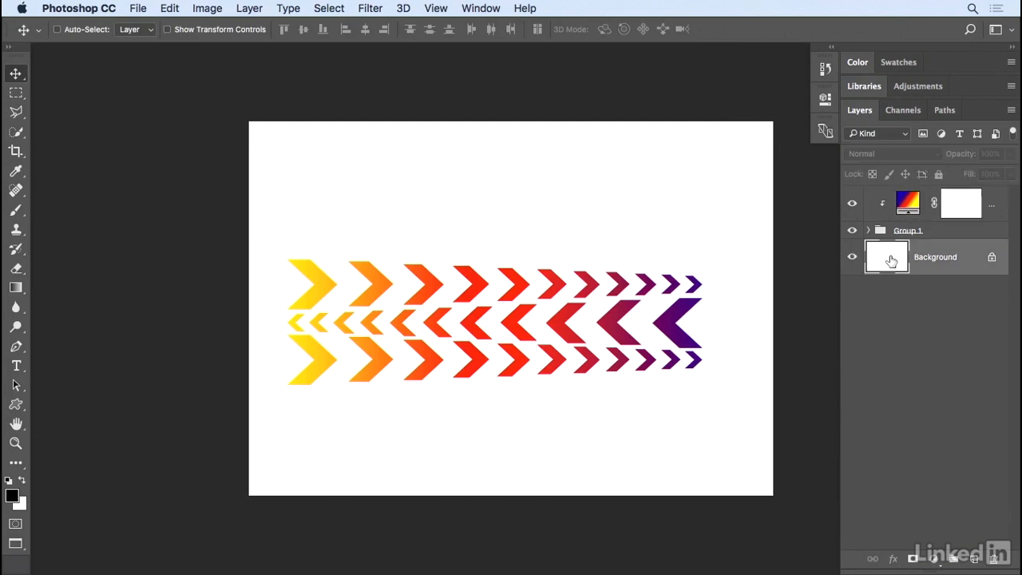
{"action": "left_click", "coordinate": [170, 8]}
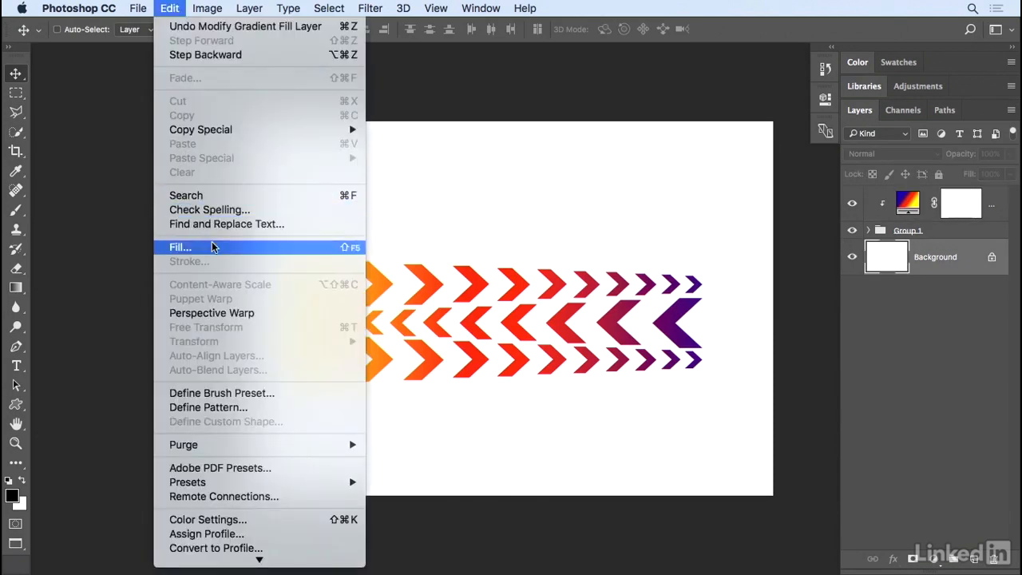
{"action": "left_click", "coordinate": [240, 246]}
{"action": "left_click", "coordinate": [512, 207]}
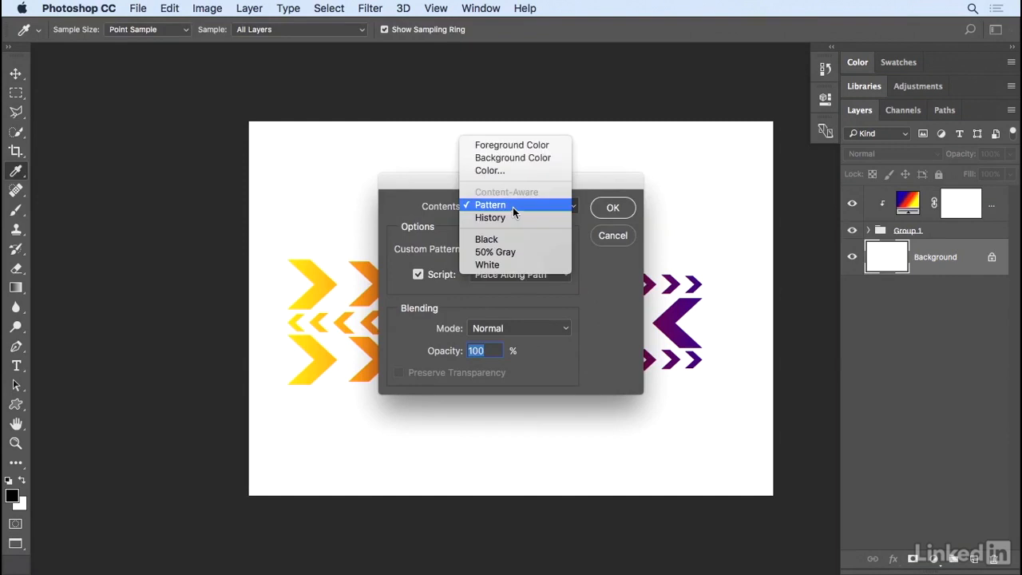
{"action": "left_click", "coordinate": [515, 239]}
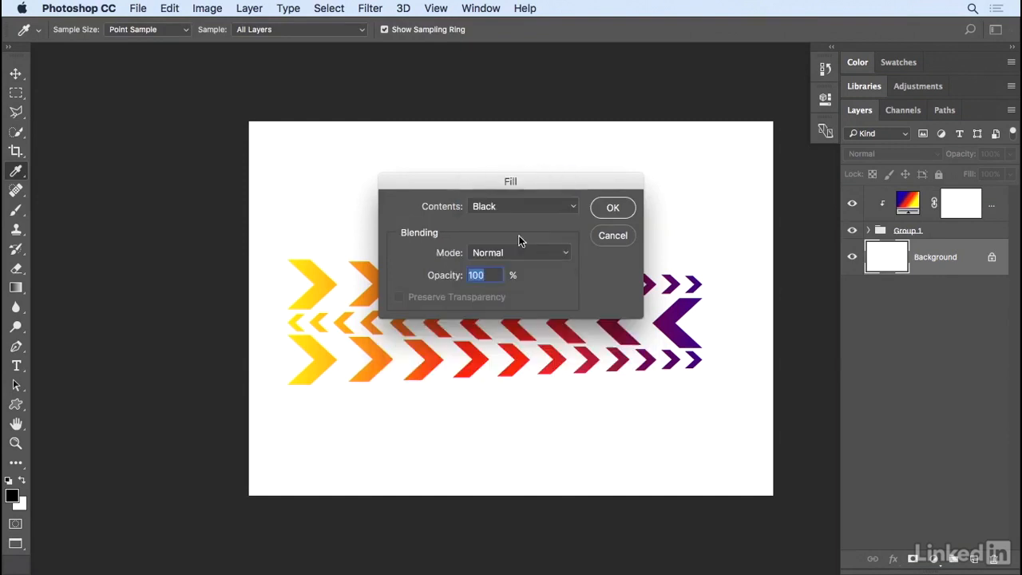
{"action": "left_click", "coordinate": [612, 208]}
- Move the chevron group up and slightly to the right, near the middle of the canvas
{"action": "key", "text": "v"}
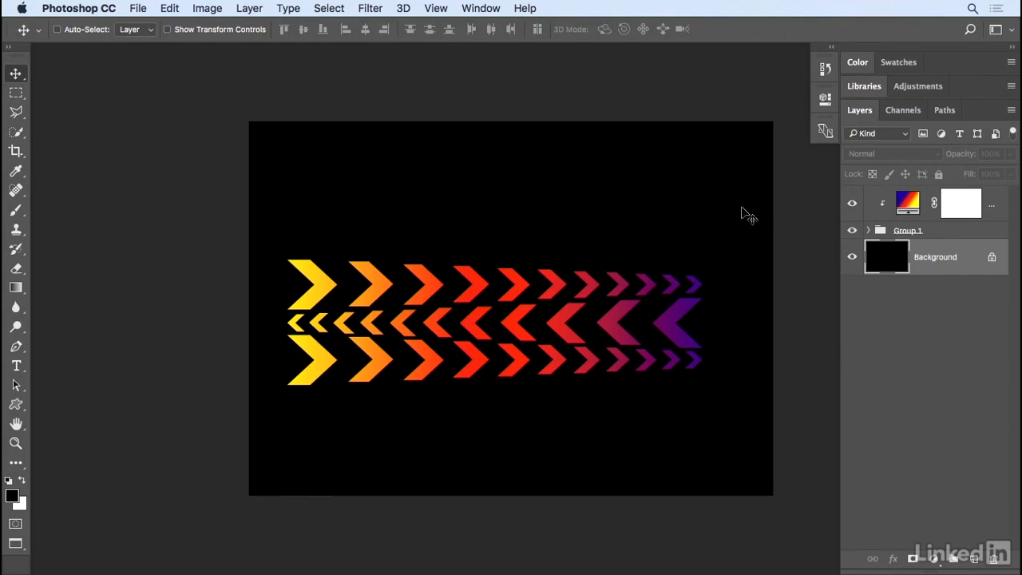
{"action": "left_click", "coordinate": [933, 232]}
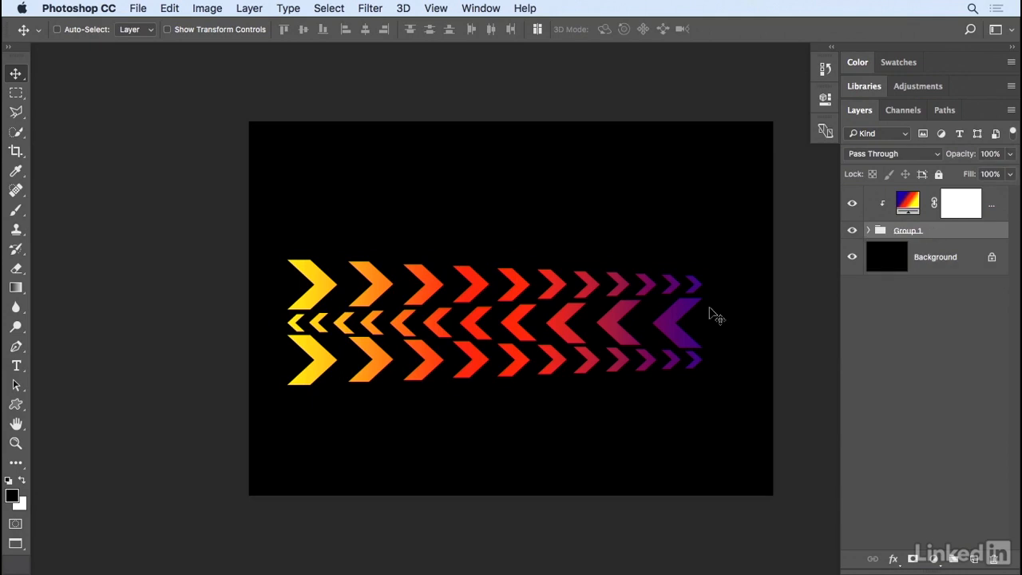
{"action": "left_click_drag", "start_coordinate": [523, 335], "coordinate": [530, 297]}
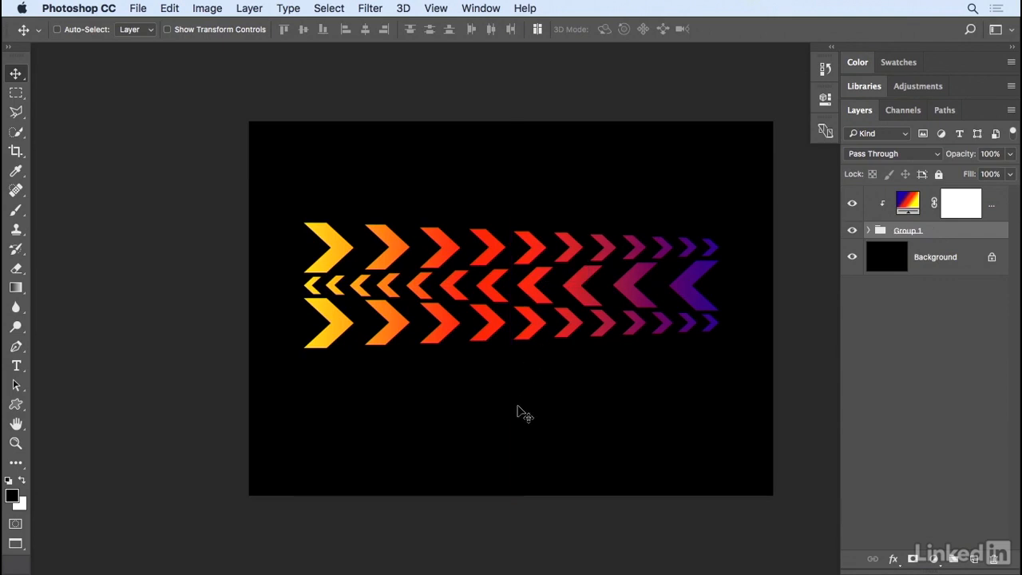